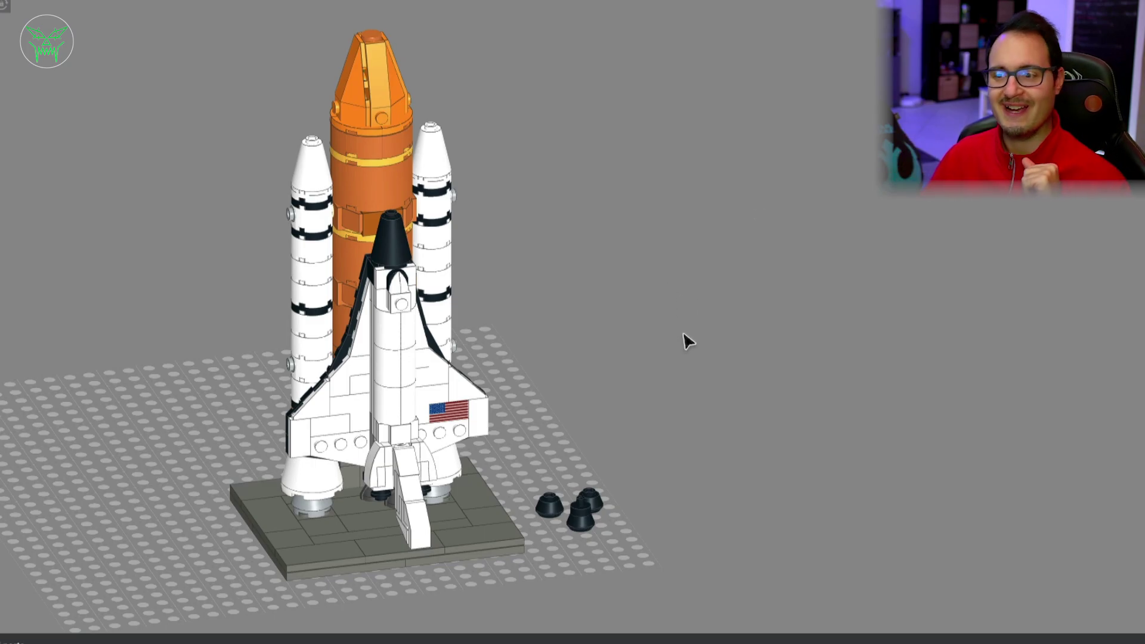
Orbit to the front of the stack and select the orange fuel tank and white orbiter.
{"action": "middle_click_drag", "start_coordinate": [686, 340], "coordinate": [781, 351]}
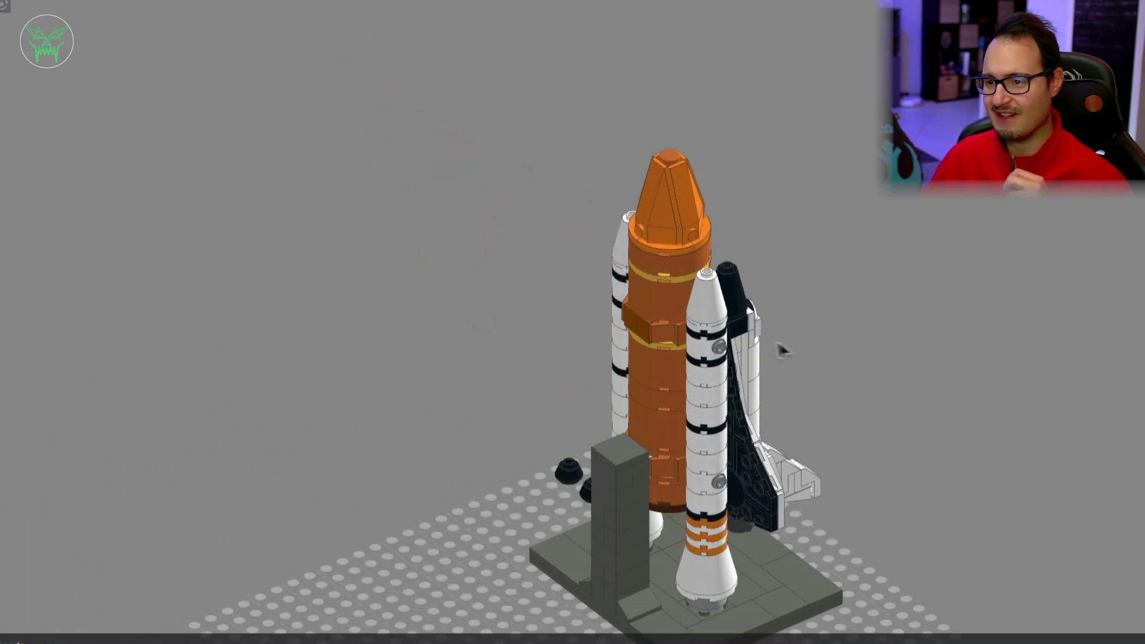
{"action": "scroll", "coordinate": [793, 301], "scroll_direction": "down", "scroll_amount": 2}
{"action": "scroll", "coordinate": [746, 271], "scroll_direction": "down", "scroll_amount": 1}
{"action": "scroll", "coordinate": [748, 271], "scroll_direction": "up", "scroll_amount": 1}
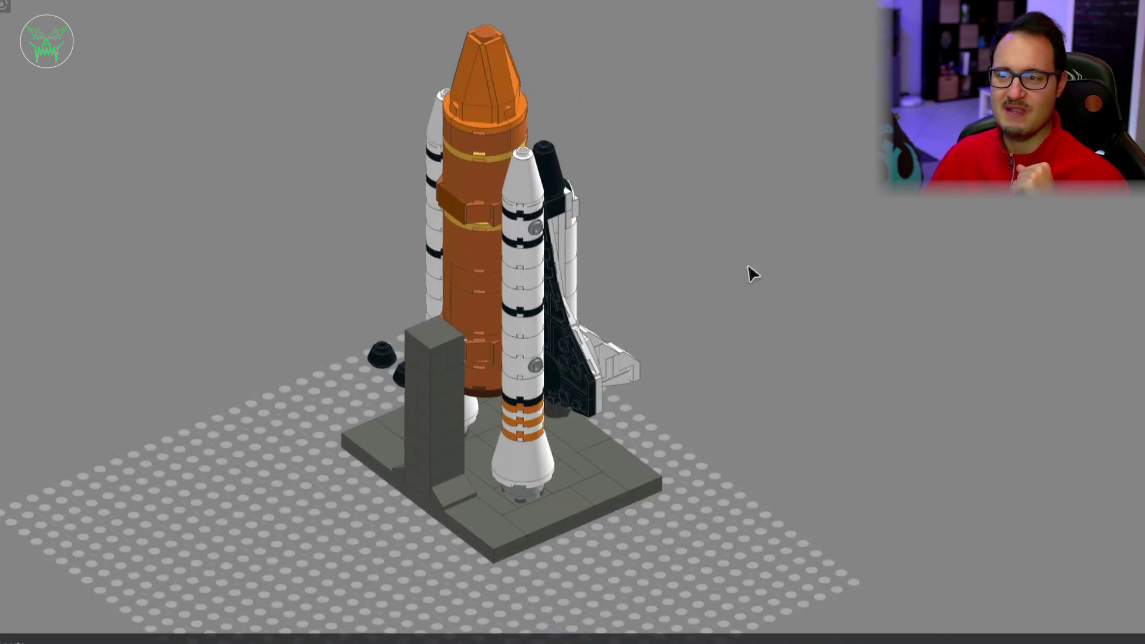
{"action": "scroll", "coordinate": [755, 276], "scroll_direction": "up", "scroll_amount": 4}
{"action": "mouse_move", "coordinate": [754, 276]}
{"action": "middle_mouse_down"}
{"action": "mouse_move", "coordinate": [737, 250]}
{"action": "mouse_move", "coordinate": [683, 248]}
{"action": "mouse_move", "coordinate": [716, 238]}
{"action": "mouse_move", "coordinate": [797, 252]}
{"action": "mouse_move", "coordinate": [736, 117]}
{"action": "middle_mouse_up"}
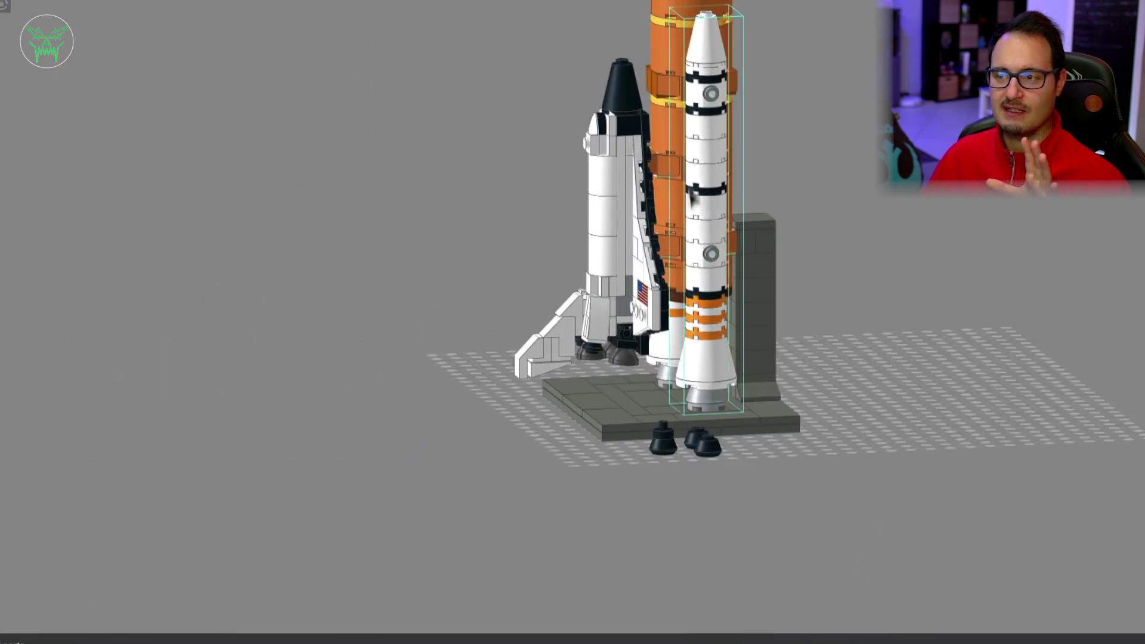
{"action": "middle_click_drag", "start_coordinate": [811, 141], "coordinate": [780, 329]}
{"action": "left_click", "coordinate": [671, 108]}
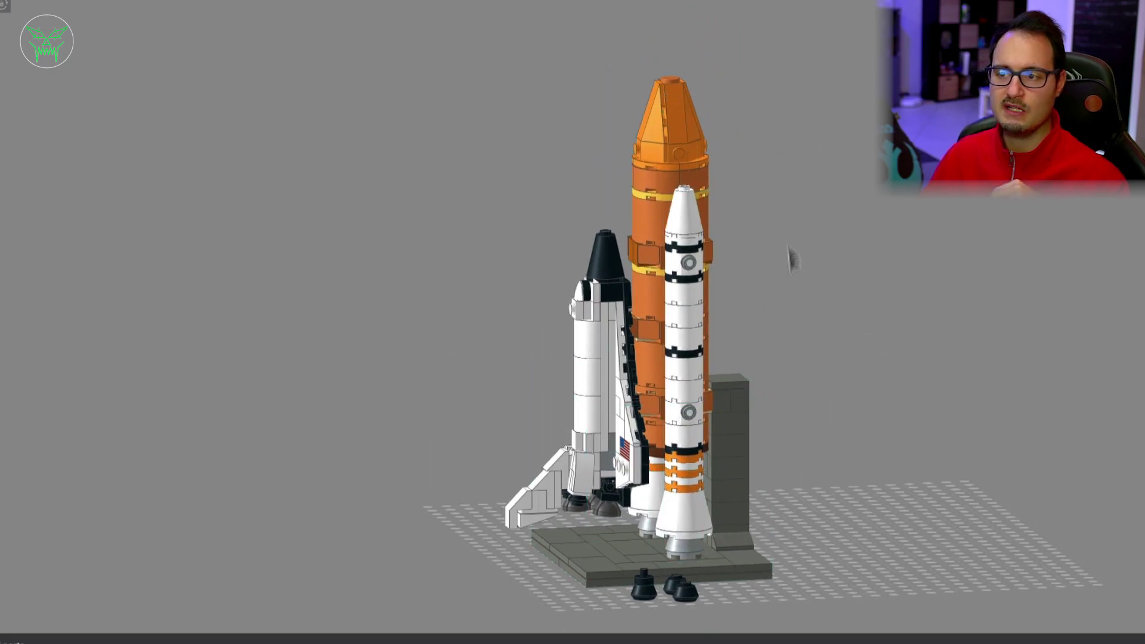
{"action": "left_click", "coordinate": [590, 376]}
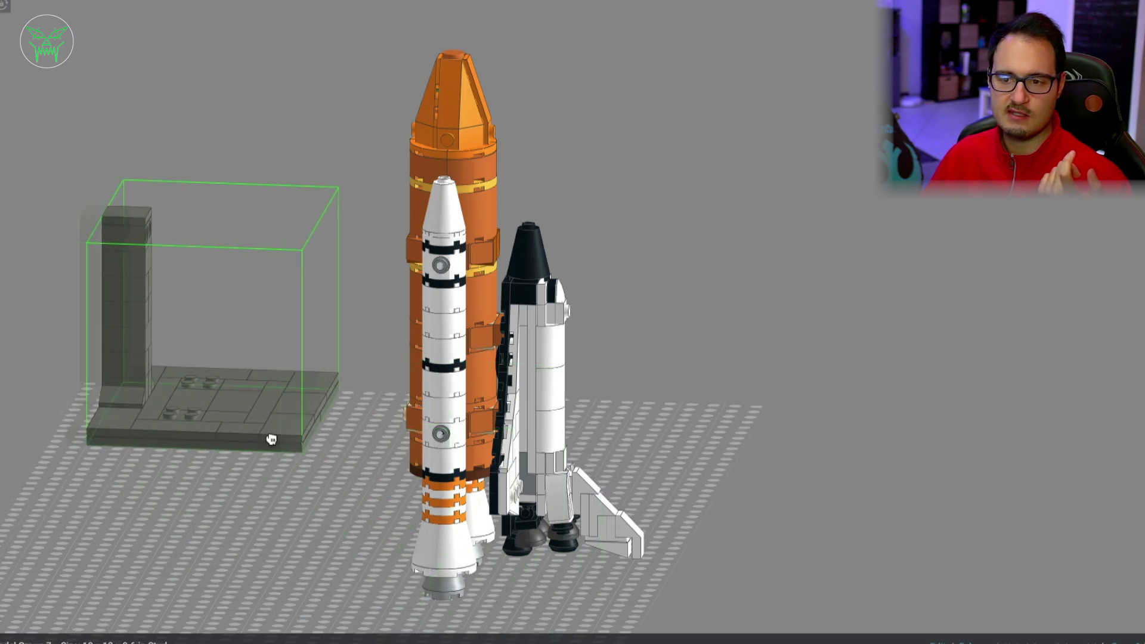
Undo the first base move, then pull the launch base and tower to the grid's left side.
{"action": "left_click_drag", "start_coordinate": [540, 620], "coordinate": [260, 438]}
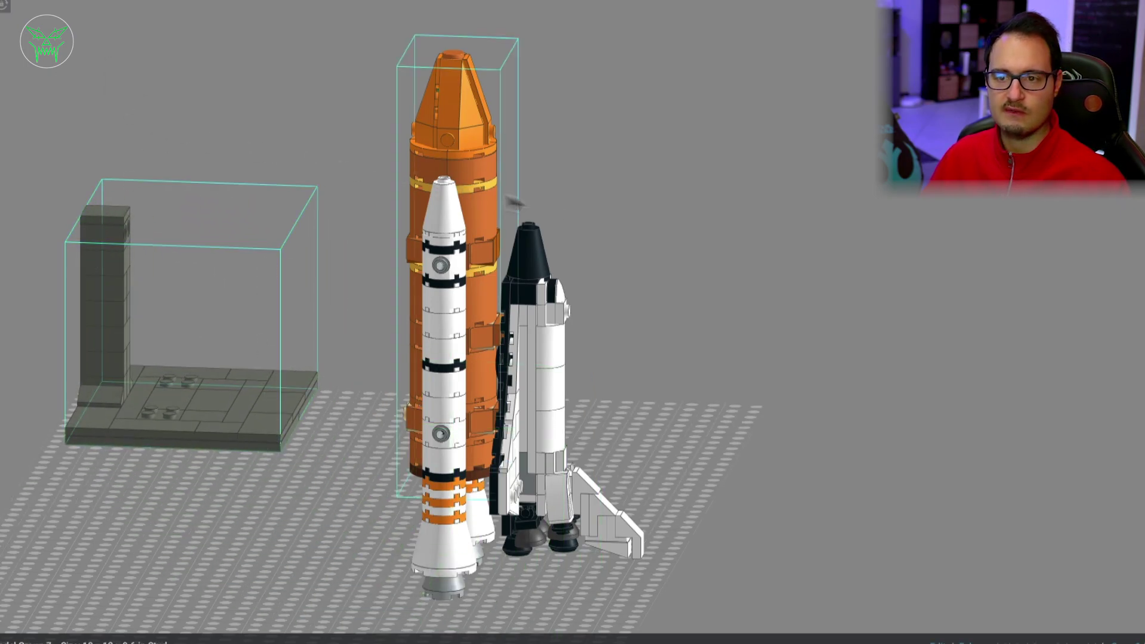
{"action": "key", "text": "ctrl+z"}
{"action": "left_click", "coordinate": [787, 293]}
{"action": "scroll", "coordinate": [774, 296], "scroll_direction": "down", "scroll_amount": 3}
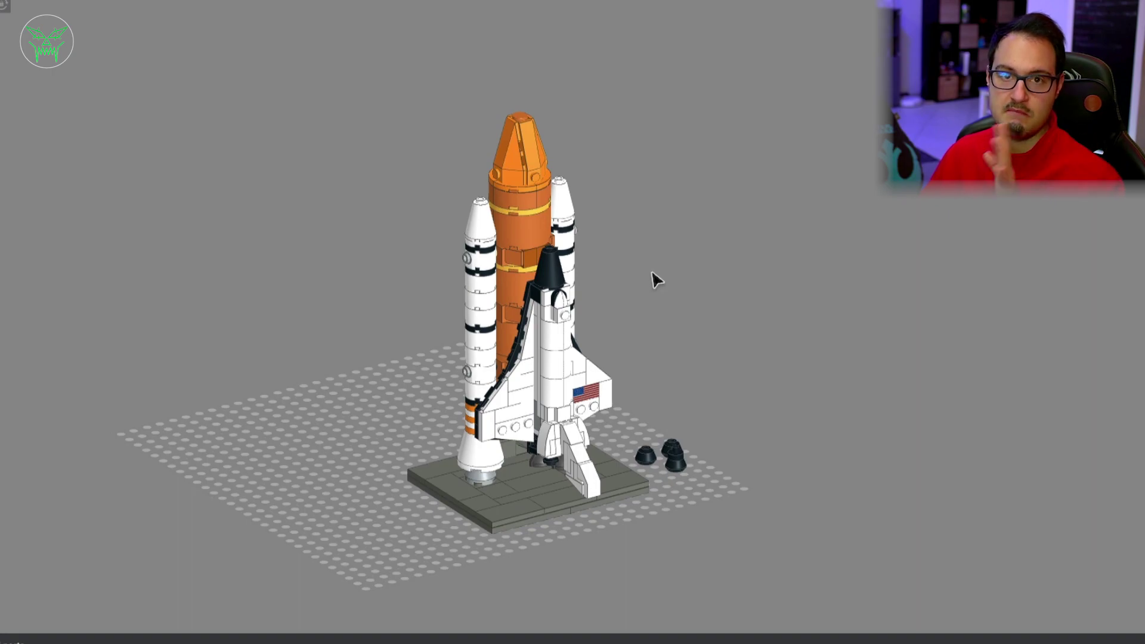
{"action": "right_click_drag", "start_coordinate": [651, 276], "coordinate": [545, 532]}
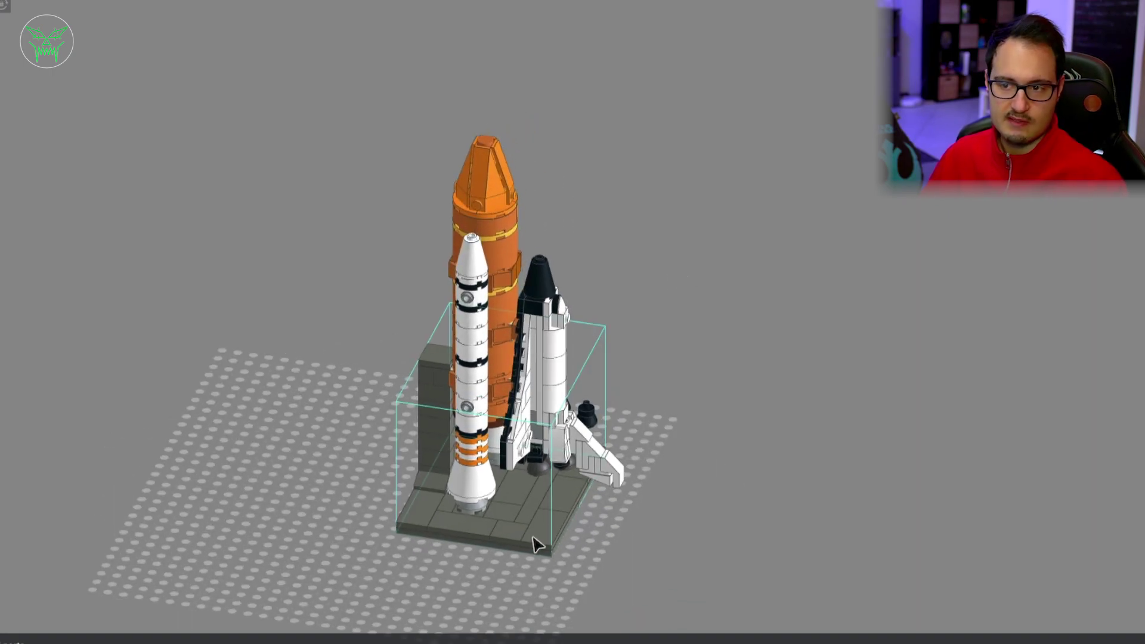
{"action": "left_click_drag", "start_coordinate": [534, 546], "coordinate": [260, 448]}
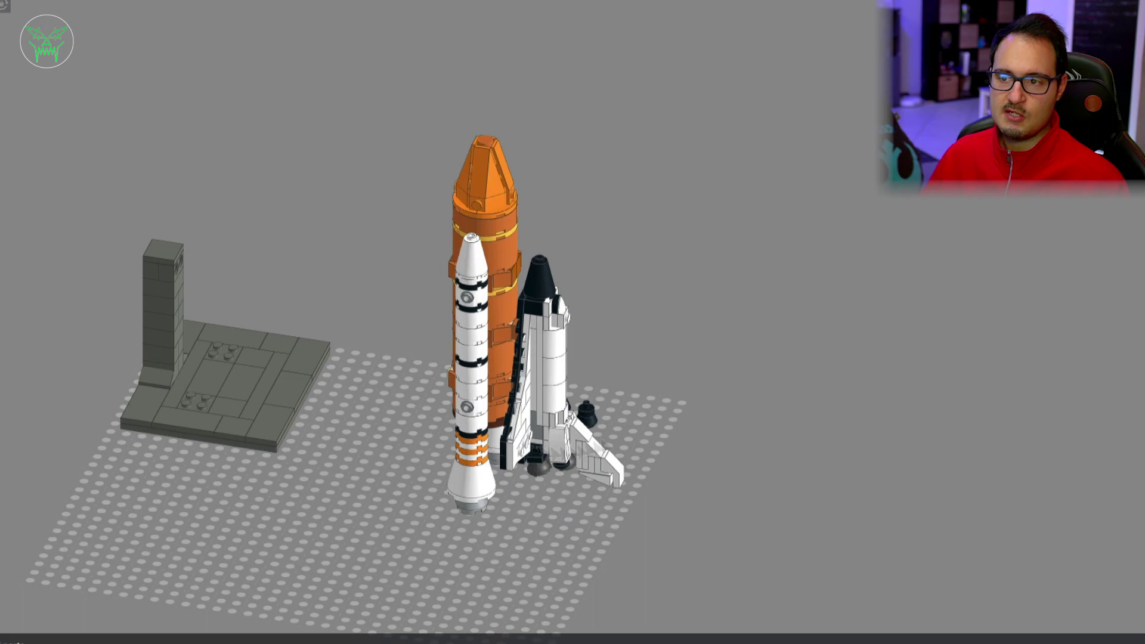
{"action": "scroll", "coordinate": [665, 320], "scroll_direction": "up", "scroll_amount": 2}
Pull the left and right white boosters away from the orange tank on either side.
{"action": "right_click_drag", "start_coordinate": [665, 320], "coordinate": [586, 226]}
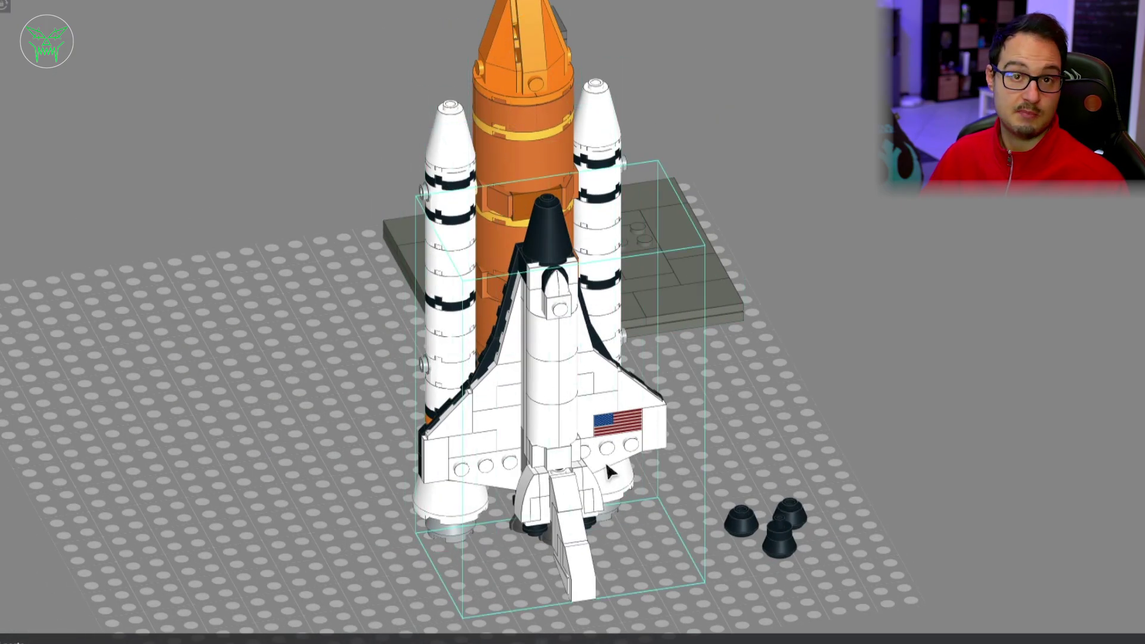
{"action": "right_click_drag", "start_coordinate": [516, 205], "coordinate": [434, 278]}
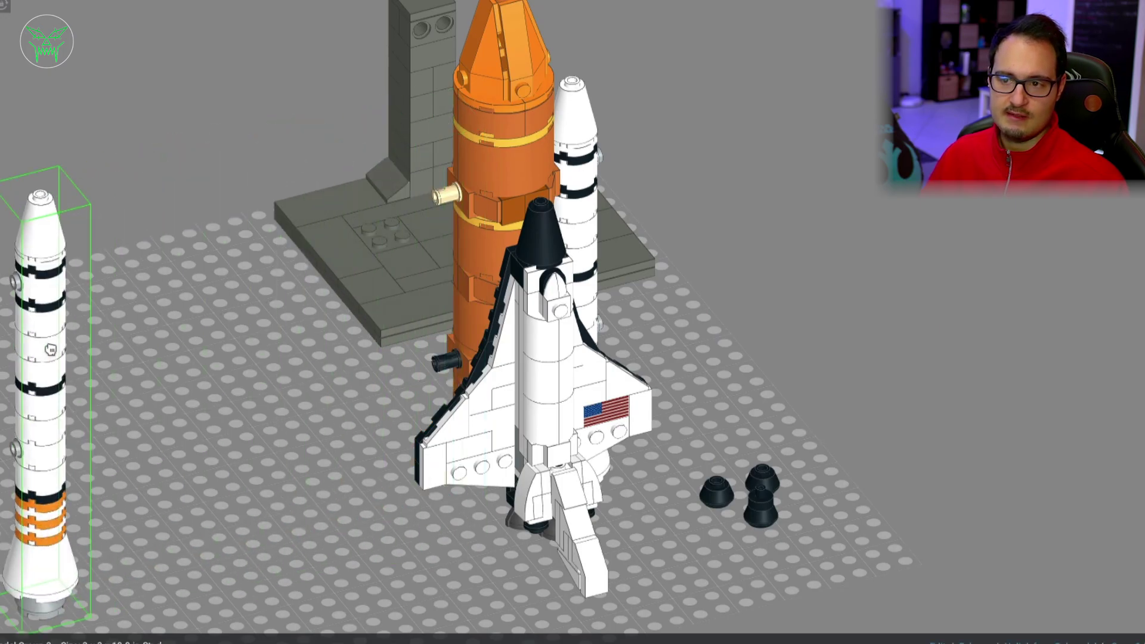
{"action": "left_click_drag", "start_coordinate": [436, 281], "coordinate": [144, 350]}
{"action": "mouse_move", "coordinate": [260, 358]}
{"action": "right_mouse_down"}
{"action": "mouse_move", "coordinate": [201, 362]}
{"action": "mouse_move", "coordinate": [259, 330]}
{"action": "mouse_move", "coordinate": [370, 330]}
{"action": "mouse_move", "coordinate": [407, 345]}
{"action": "mouse_move", "coordinate": [686, 299]}
{"action": "right_mouse_up"}
{"action": "scroll", "coordinate": [201, 362], "scroll_direction": "down", "scroll_amount": 2}
{"action": "left_click_drag", "start_coordinate": [686, 299], "coordinate": [984, 299]}
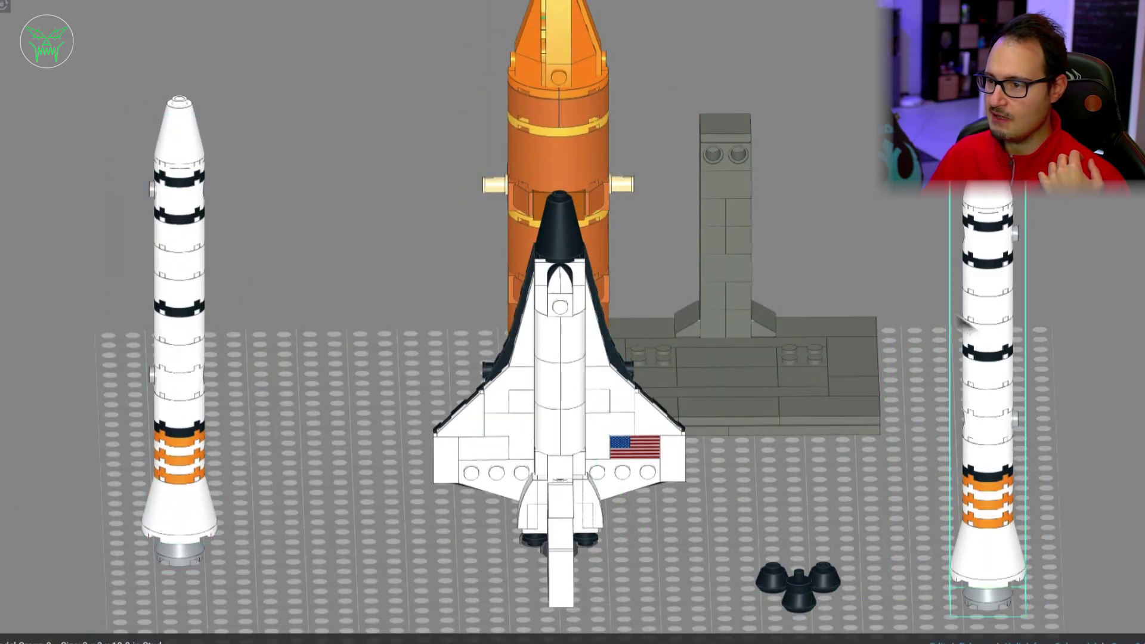
{"action": "scroll", "coordinate": [826, 185], "scroll_direction": "down", "scroll_amount": 1}
{"action": "mouse_move", "coordinate": [388, 209]}
{"action": "right_mouse_down"}
{"action": "mouse_move", "coordinate": [536, 308]}
{"action": "mouse_move", "coordinate": [474, 281]}
{"action": "right_mouse_up"}
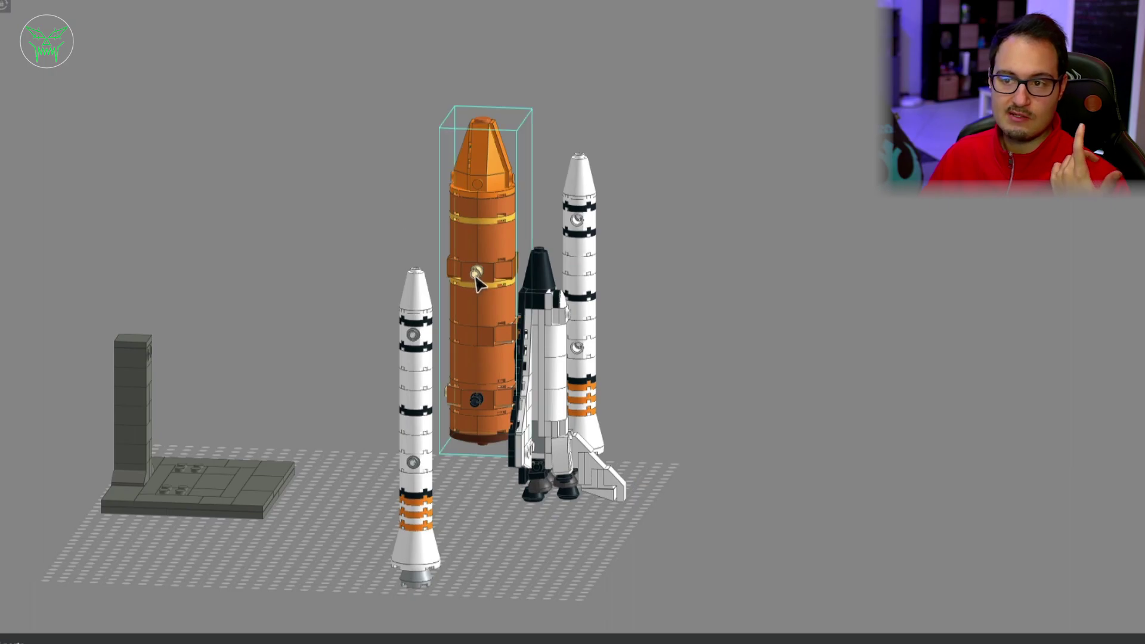
Lift the orange tank off the orbiter and carry the orbiter to the lower right of the baseplate.
{"action": "mouse_move", "coordinate": [475, 280]}
{"action": "left_mouse_down"}
{"action": "mouse_move", "coordinate": [539, 161]}
{"action": "mouse_move", "coordinate": [483, 144]}
{"action": "left_mouse_up"}
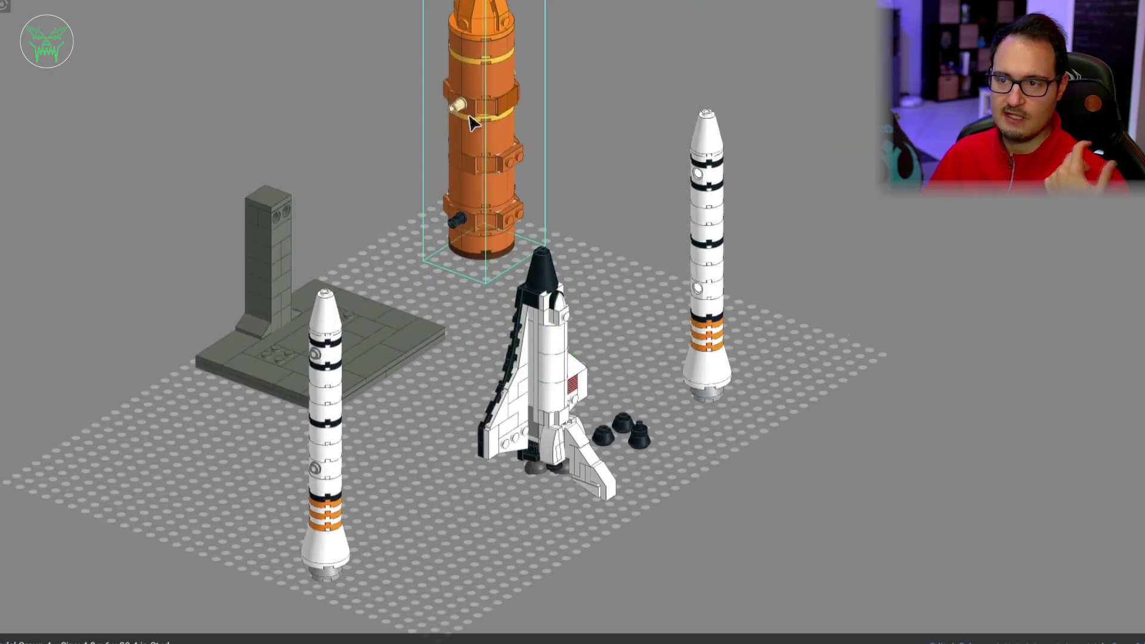
{"action": "scroll", "coordinate": [546, 386], "scroll_direction": "up", "scroll_amount": 1}
{"action": "left_click_drag", "start_coordinate": [546, 384], "coordinate": [687, 542]}
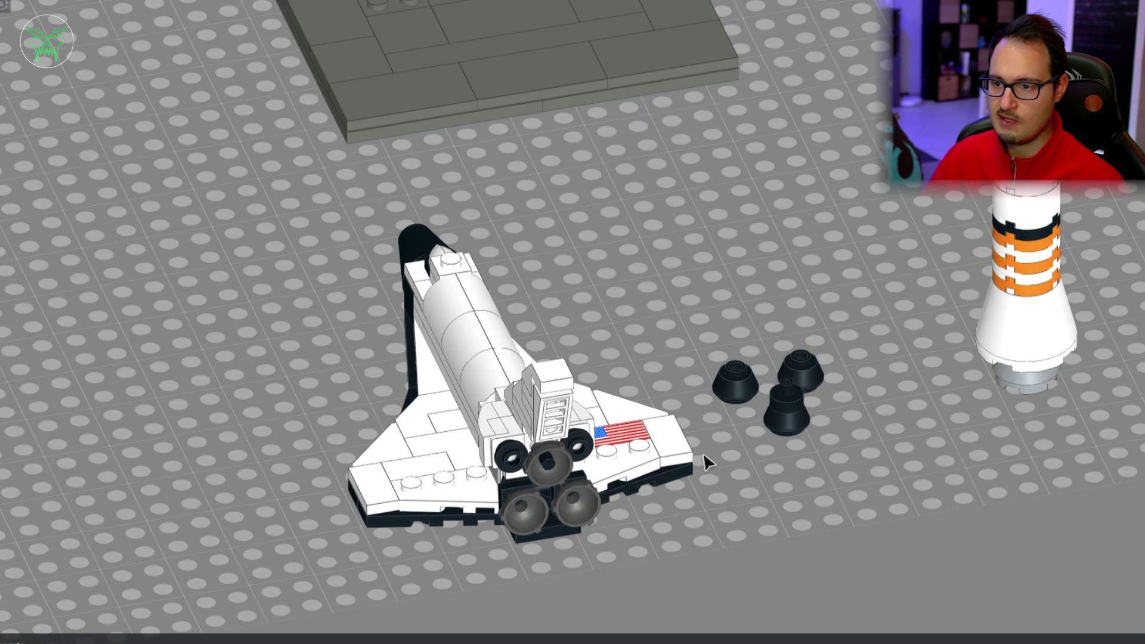
Inspect the orbiter's engines from low angles and select the top piece of a loose engine cone.
{"action": "middle_click_drag", "start_coordinate": [825, 525], "coordinate": [727, 295]}
{"action": "scroll", "coordinate": [727, 295], "scroll_direction": "up", "scroll_amount": 2}
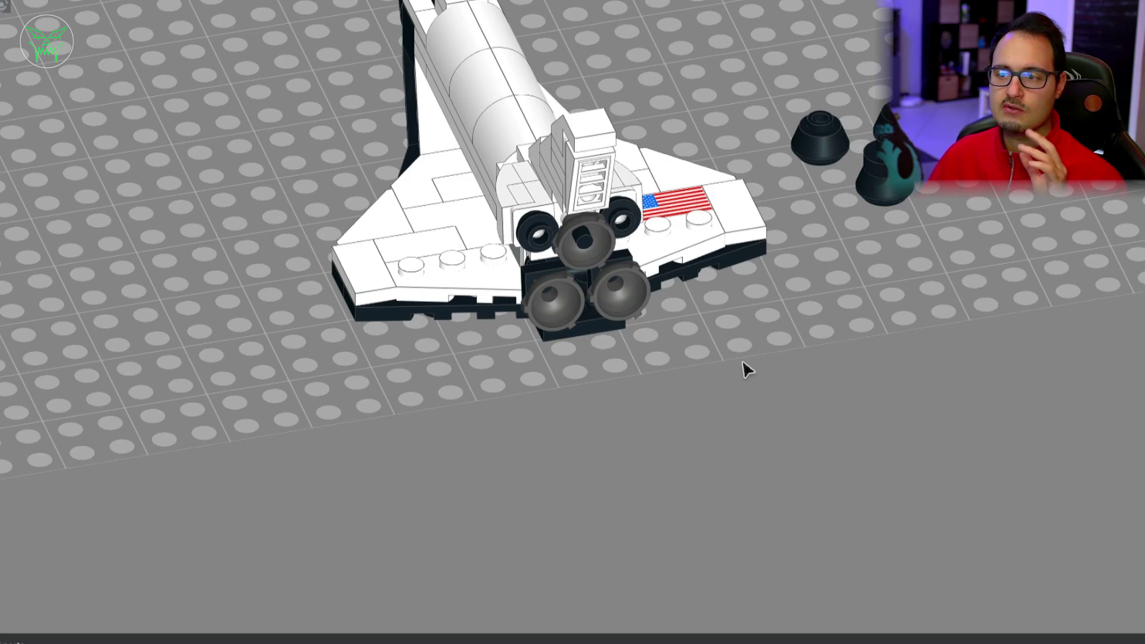
{"action": "right_click_drag", "start_coordinate": [757, 390], "coordinate": [468, 356]}
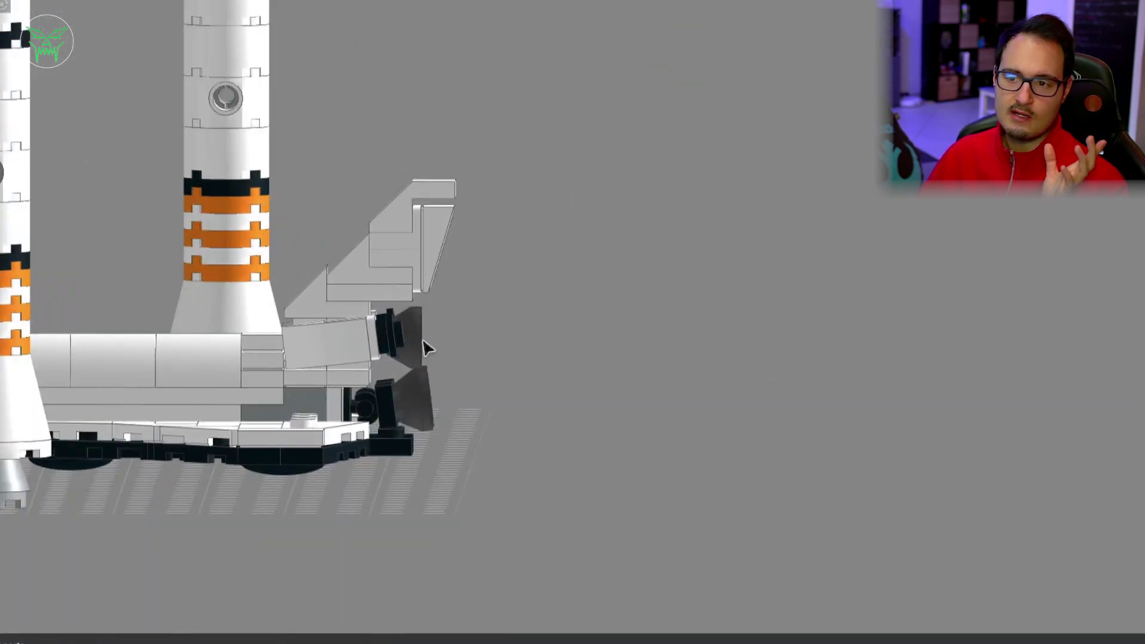
{"action": "left_click", "coordinate": [423, 340]}
{"action": "mouse_move", "coordinate": [424, 340]}
{"action": "right_mouse_down"}
{"action": "mouse_move", "coordinate": [382, 424]}
{"action": "mouse_move", "coordinate": [363, 424]}
{"action": "right_mouse_up"}
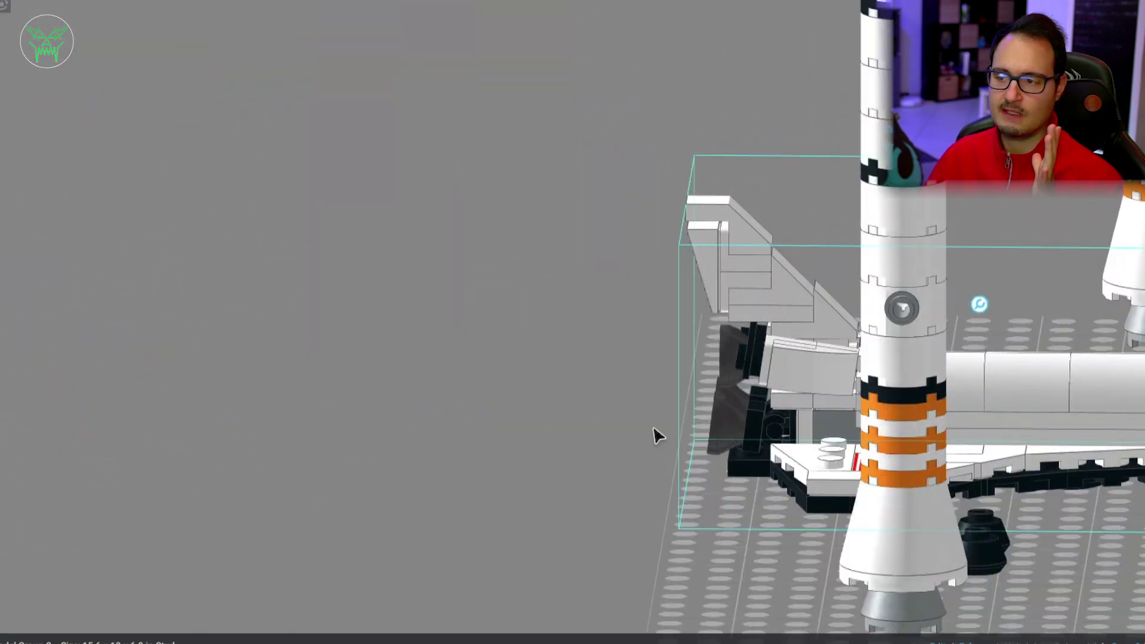
{"action": "right_click_drag", "start_coordinate": [654, 436], "coordinate": [711, 413]}
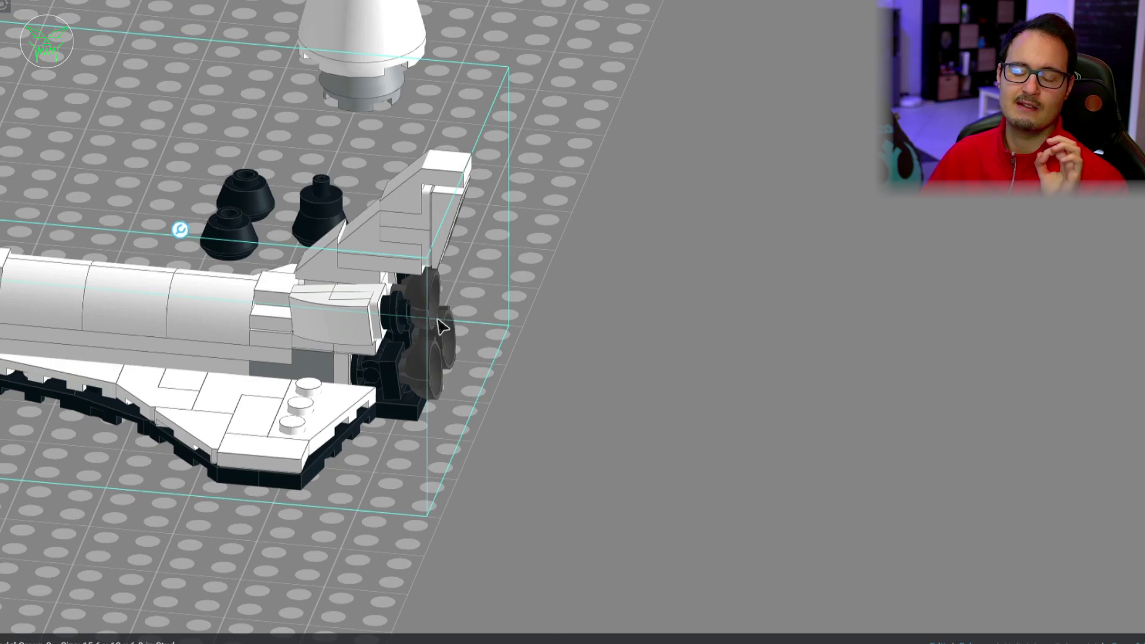
{"action": "scroll", "coordinate": [550, 346], "scroll_direction": "up", "scroll_amount": 2}
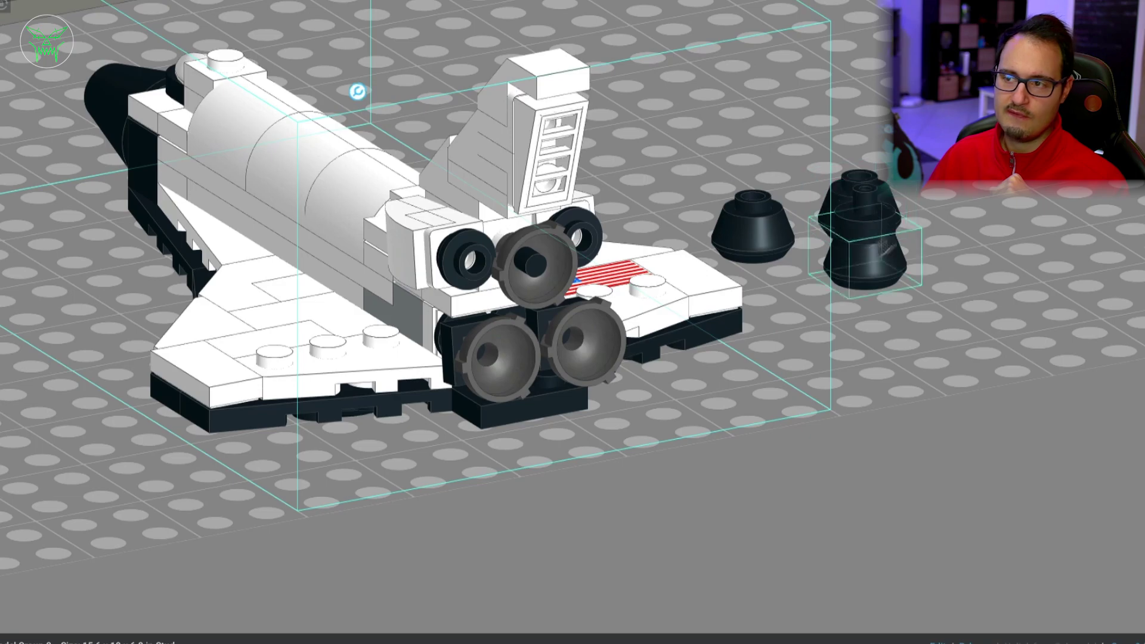
{"action": "left_click", "coordinate": [882, 223]}
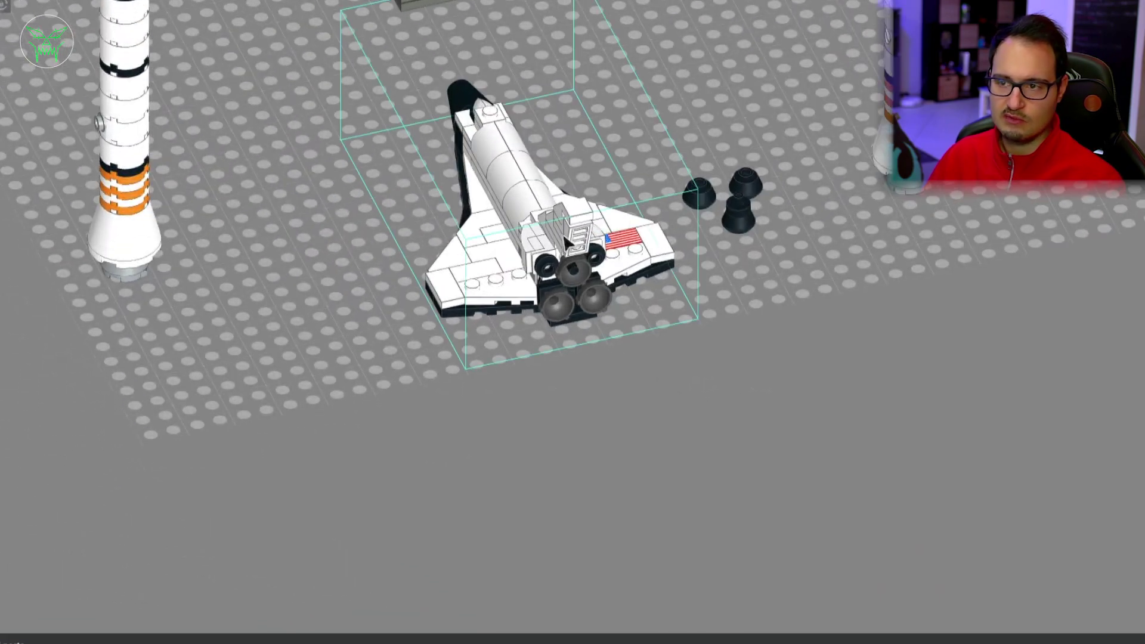
{"action": "left_click", "coordinate": [552, 150]}
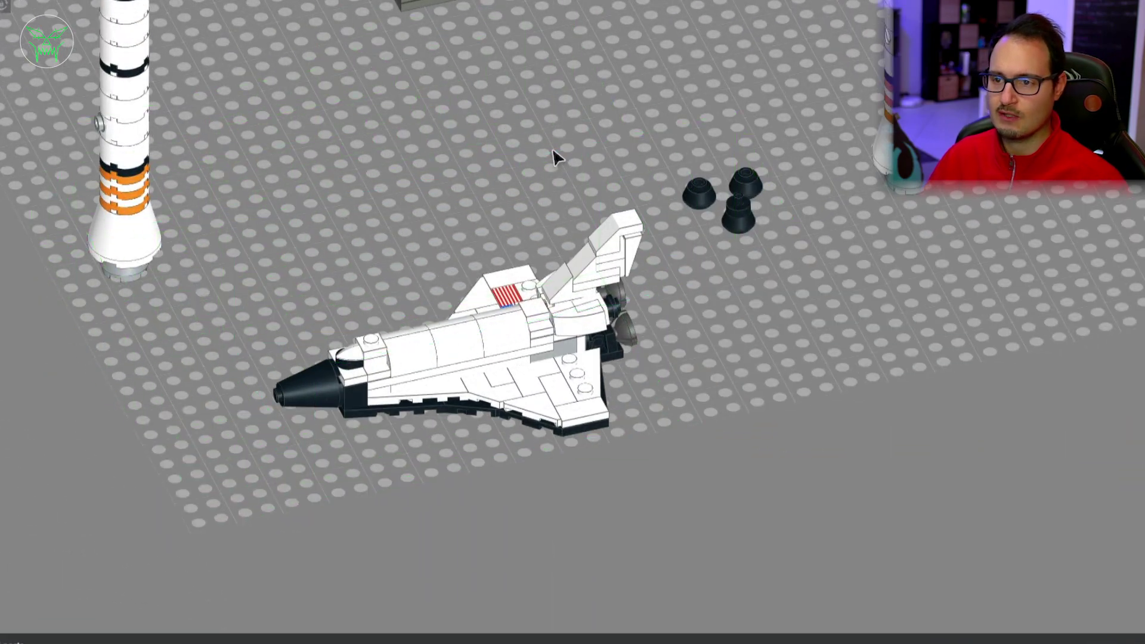
{"action": "scroll", "coordinate": [591, 179], "scroll_direction": "up", "scroll_amount": 3}
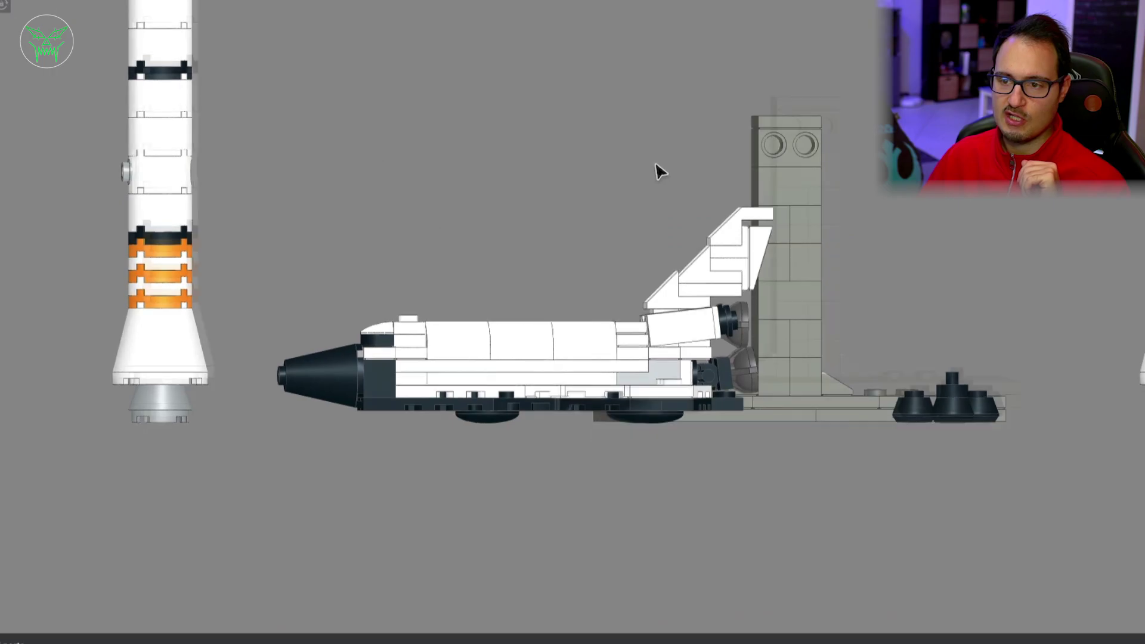
{"action": "left_click", "coordinate": [595, 352]}
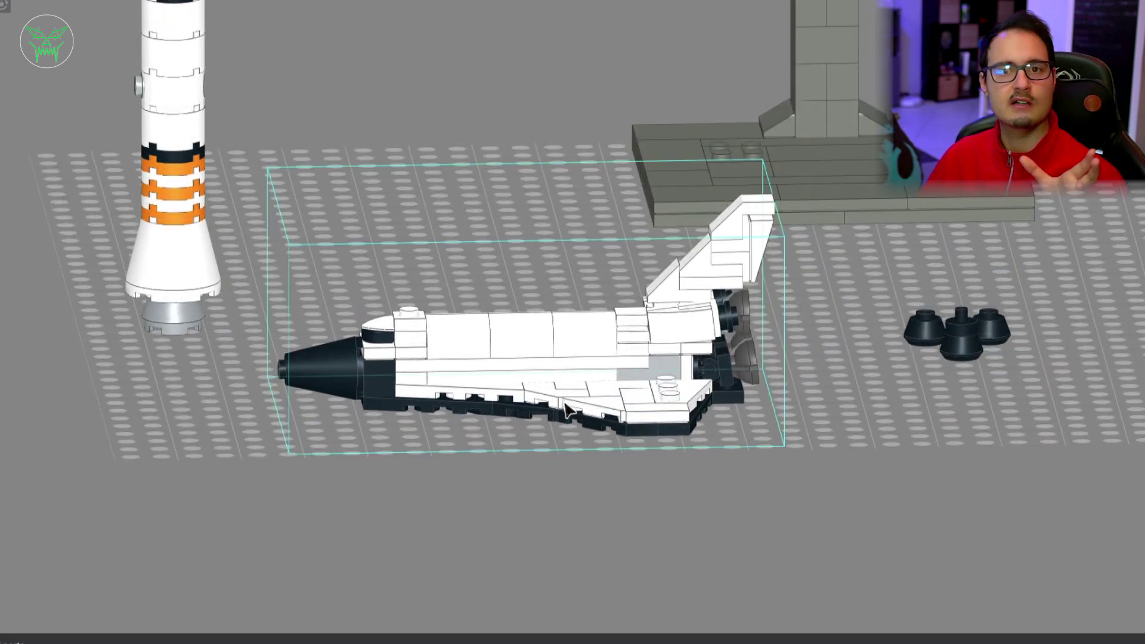
{"action": "right_click_drag", "start_coordinate": [498, 306], "coordinate": [828, 227]}
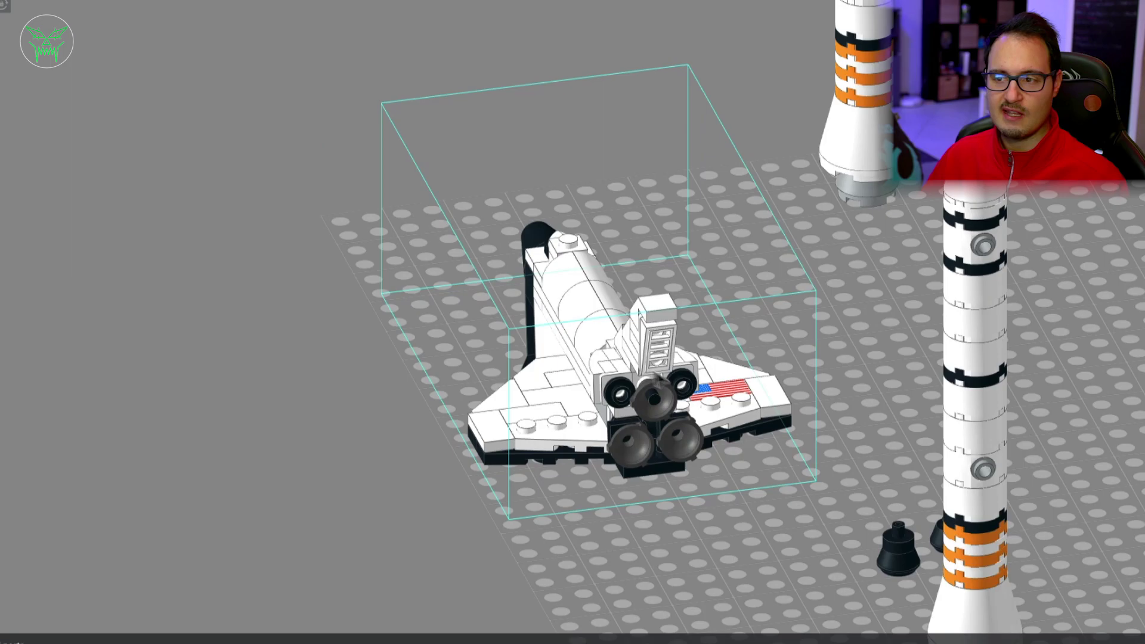
{"action": "right_click_drag", "start_coordinate": [658, 461], "coordinate": [665, 450]}
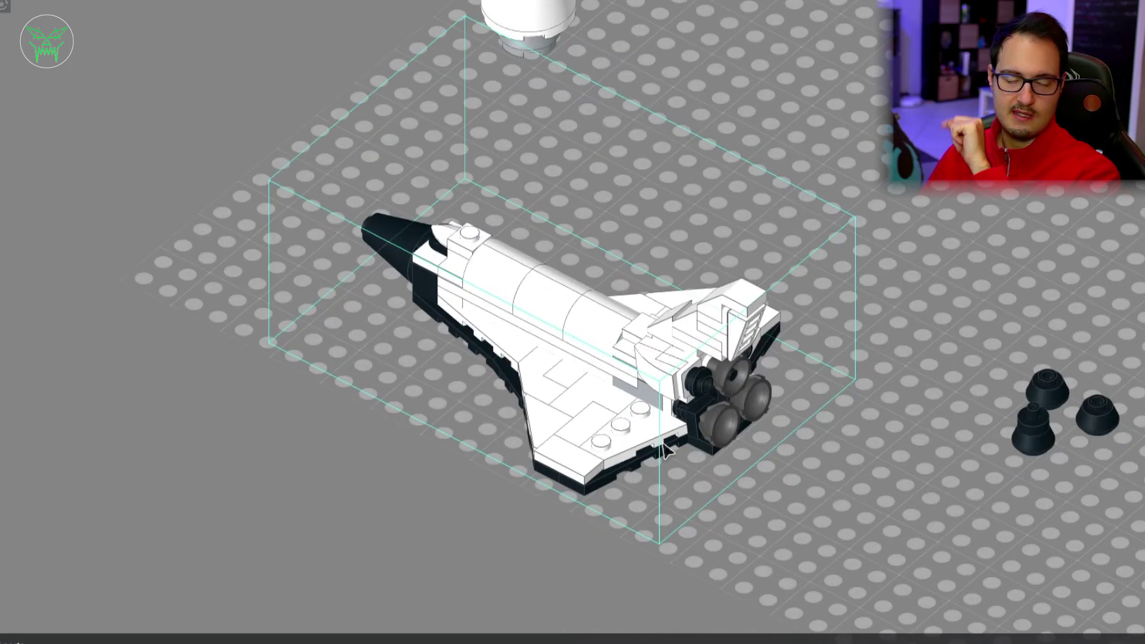
{"action": "left_click", "coordinate": [765, 368]}
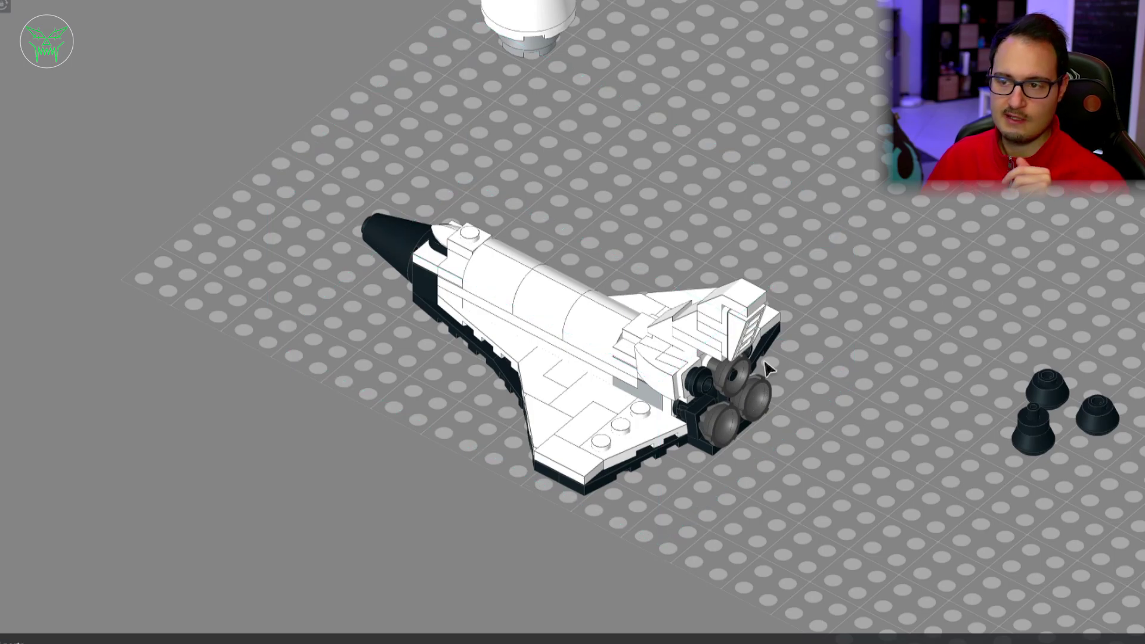
{"action": "middle_click_drag", "start_coordinate": [810, 379], "coordinate": [793, 308]}
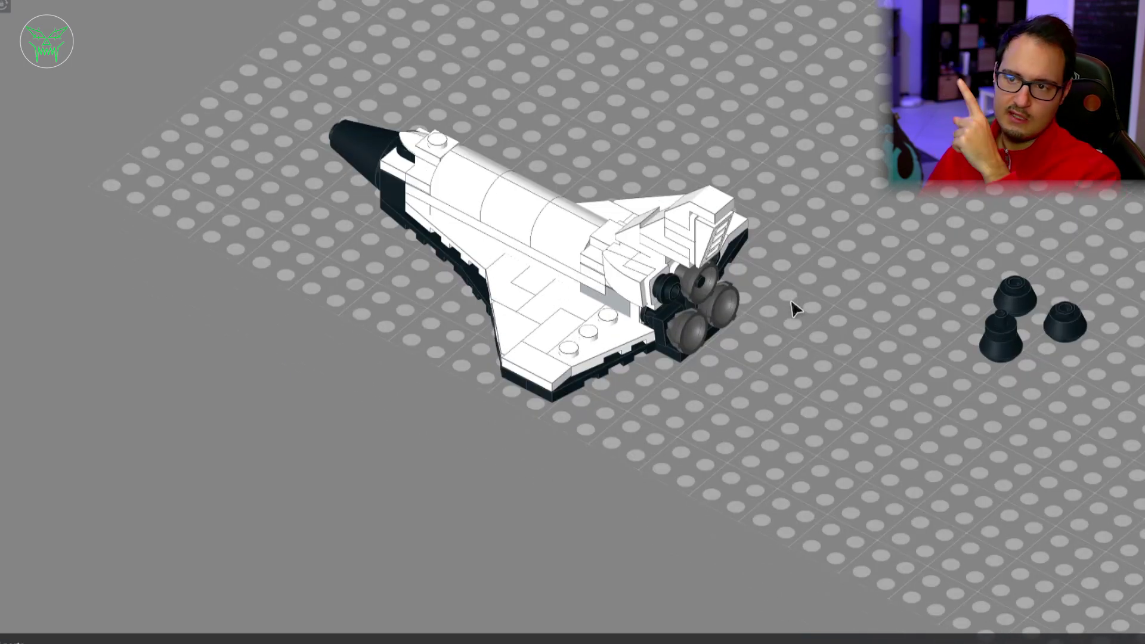
{"action": "scroll", "coordinate": [793, 308], "scroll_direction": "up", "scroll_amount": 3}
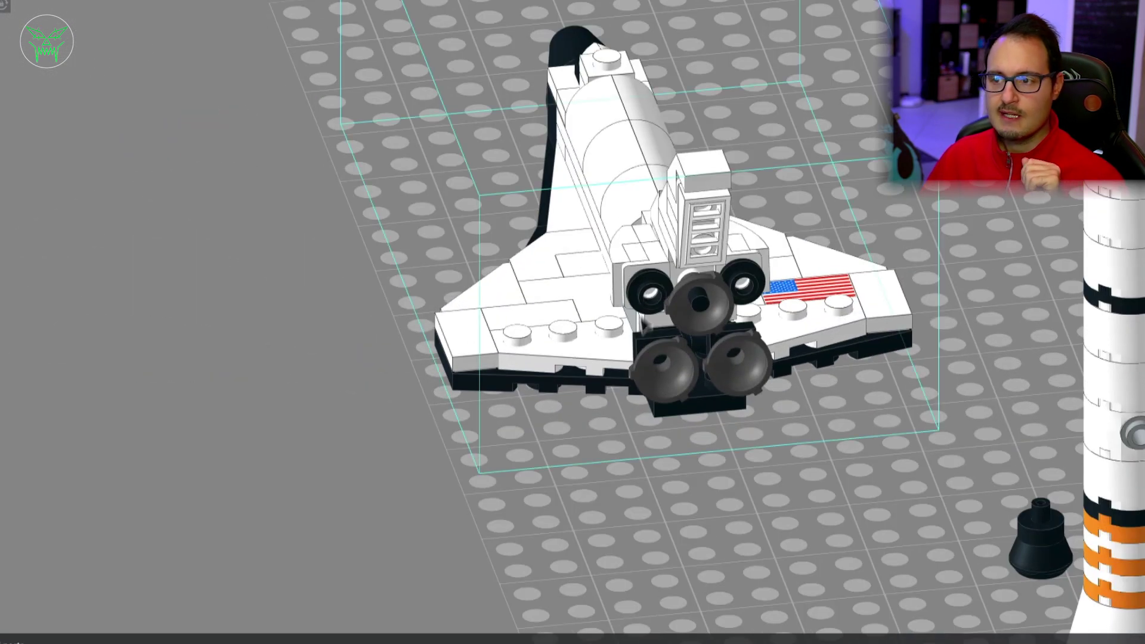
{"action": "left_click", "coordinate": [695, 509]}
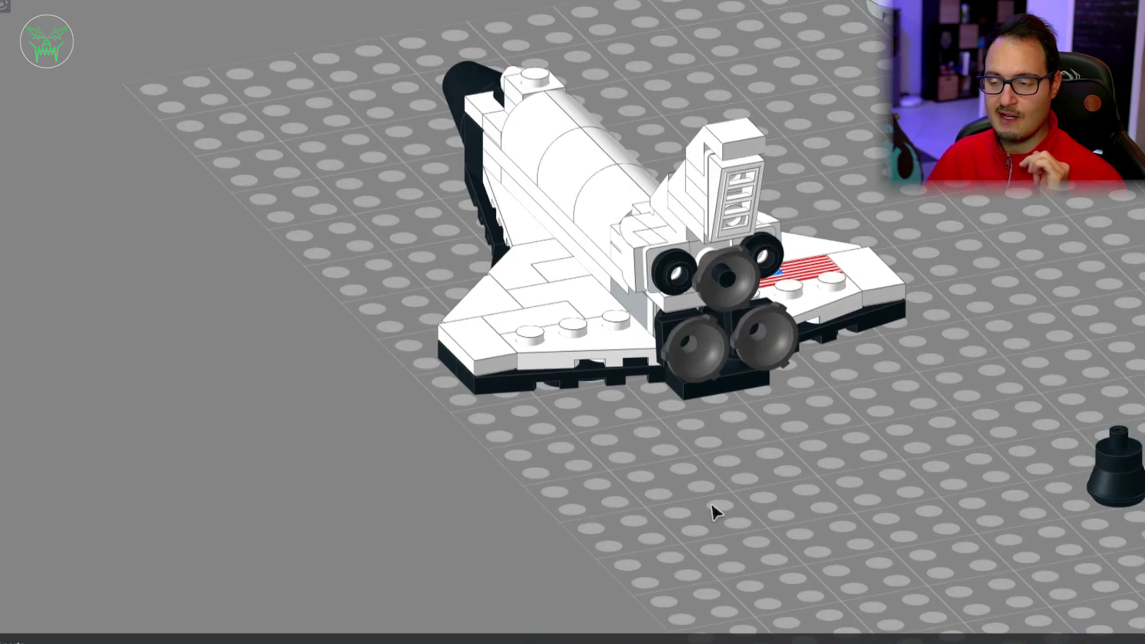
{"action": "left_click_drag", "start_coordinate": [710, 502], "coordinate": [727, 507]}
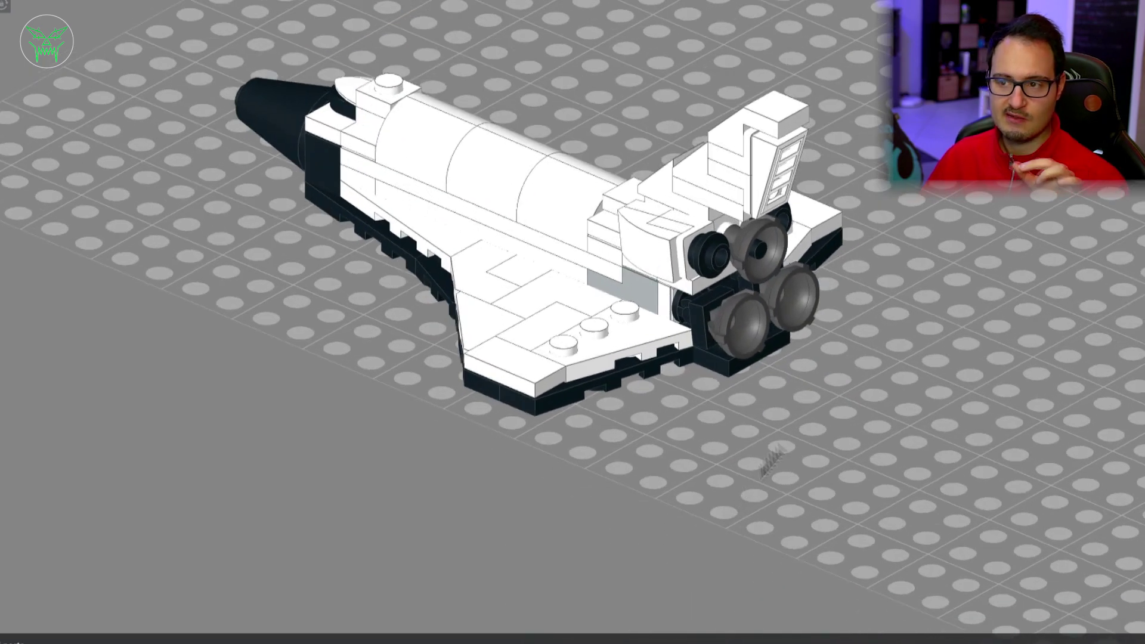
{"action": "left_click", "coordinate": [759, 237]}
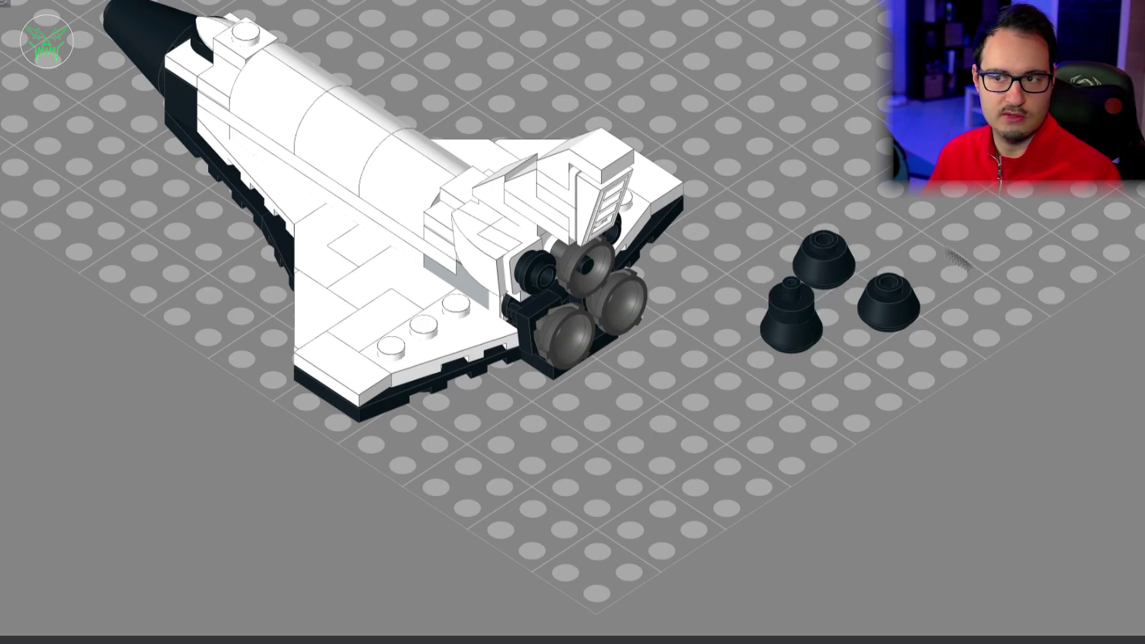
{"action": "scroll", "coordinate": [767, 256], "scroll_direction": "up", "scroll_amount": 1}
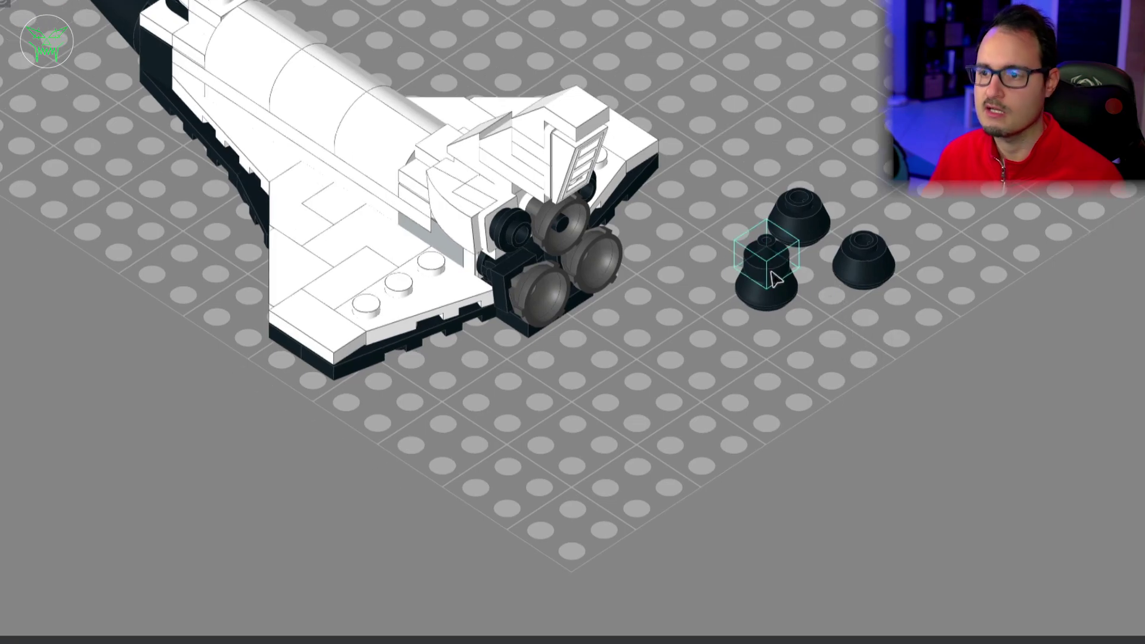
{"action": "scroll", "coordinate": [775, 279], "scroll_direction": "up", "scroll_amount": 1}
{"action": "scroll", "coordinate": [776, 279], "scroll_direction": "up", "scroll_amount": 1}
{"action": "scroll", "coordinate": [711, 403], "scroll_direction": "up", "scroll_amount": 1}
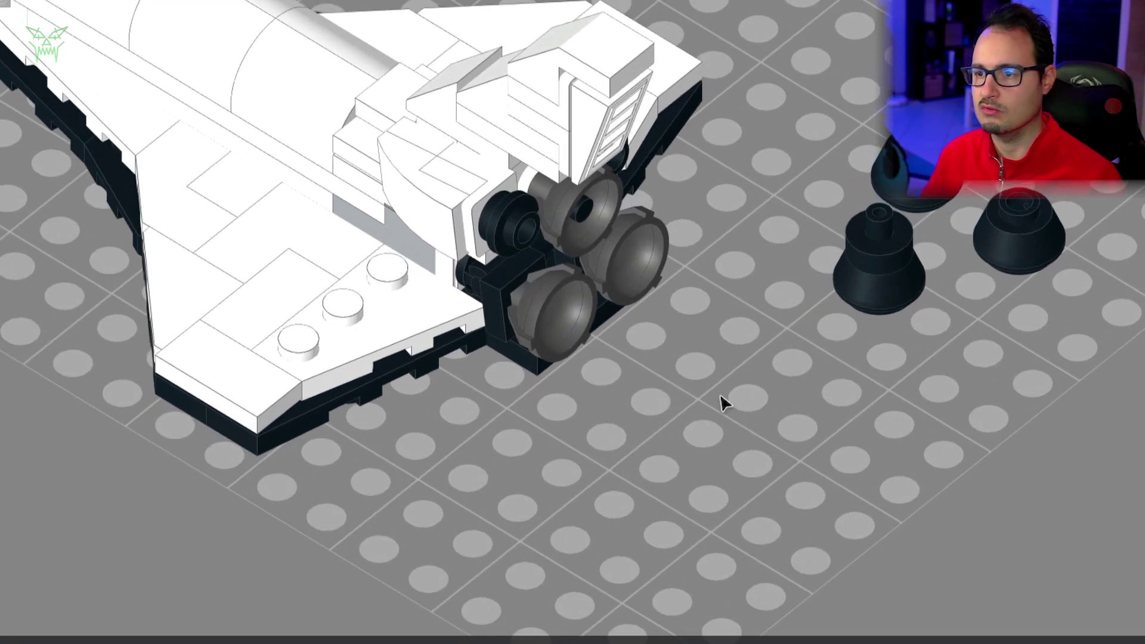
Pull the three grey engine bells and their axle off the shuttle's rear onto the floor.
{"action": "left_click_drag", "start_coordinate": [539, 312], "coordinate": [680, 496]}
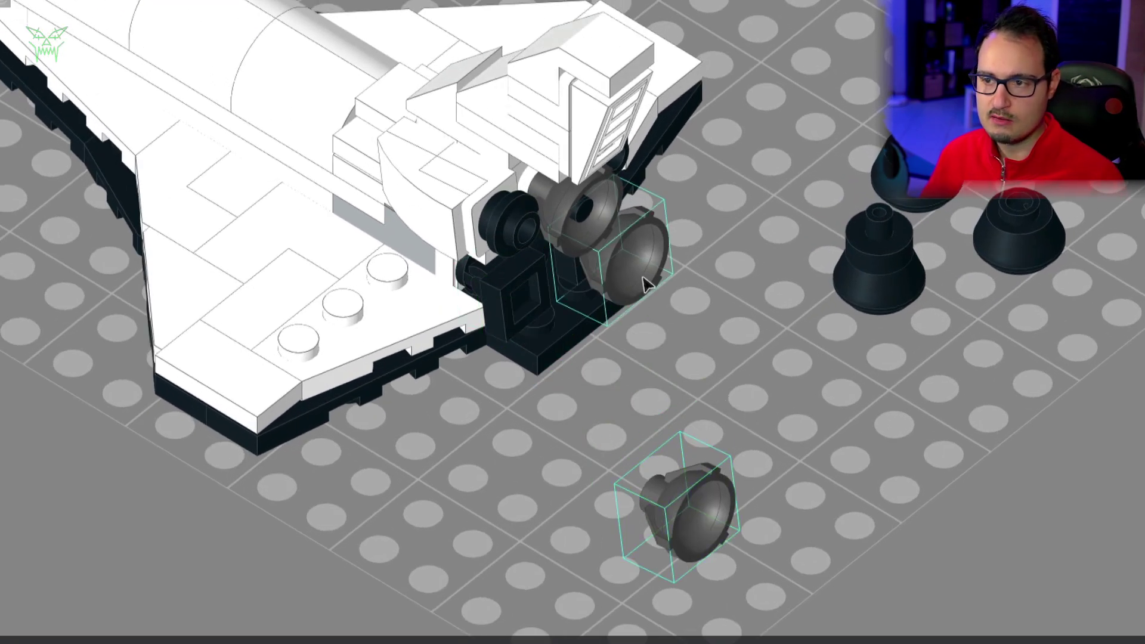
{"action": "left_click_drag", "start_coordinate": [631, 255], "coordinate": [805, 488]}
{"action": "left_click_drag", "start_coordinate": [610, 244], "coordinate": [939, 419]}
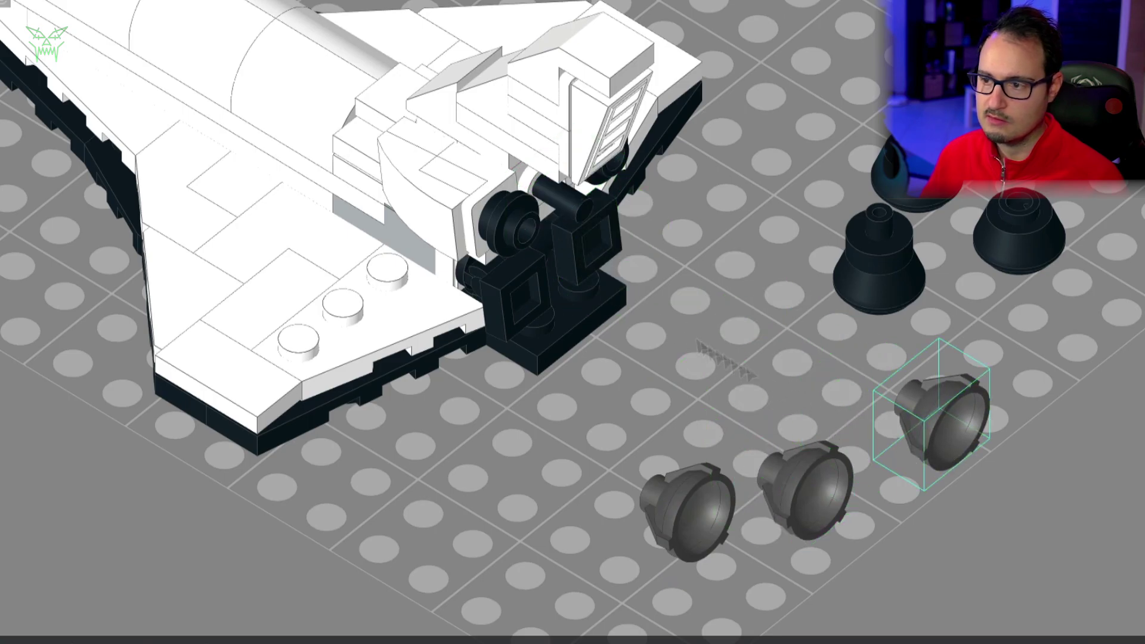
{"action": "mouse_move", "coordinate": [536, 184]}
{"action": "left_mouse_down"}
{"action": "mouse_move", "coordinate": [887, 530]}
{"action": "mouse_move", "coordinate": [950, 562]}
{"action": "left_mouse_up"}
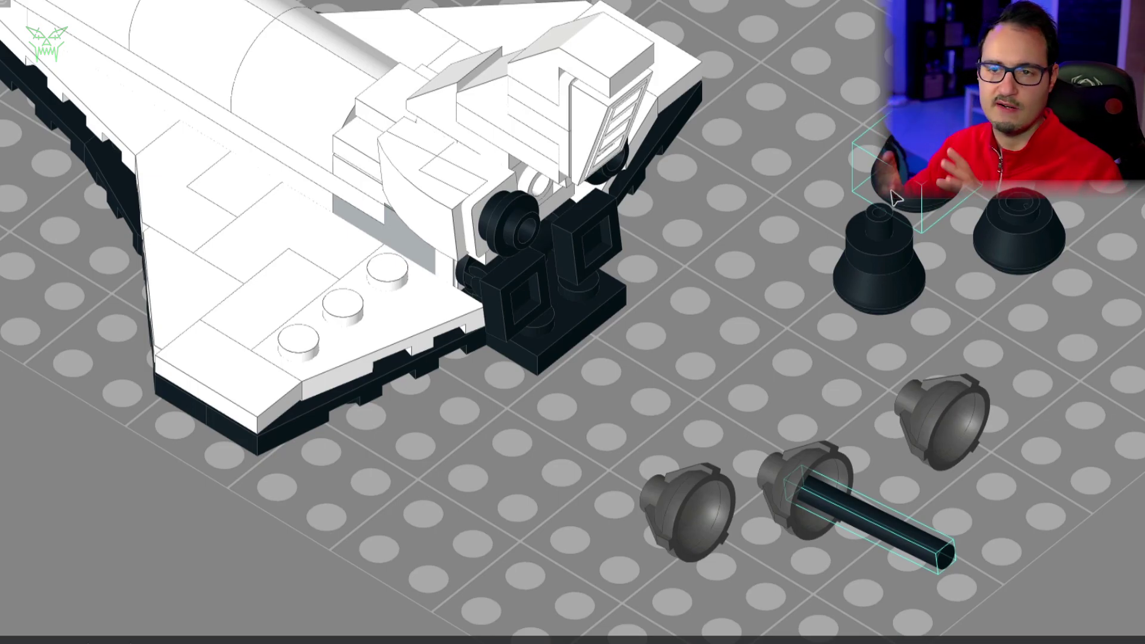
Fit the three black cone engines onto the rear mount and delete the leftover grey pieces.
{"action": "mouse_move", "coordinate": [878, 260]}
{"action": "left_mouse_down"}
{"action": "mouse_move", "coordinate": [866, 286]}
{"action": "mouse_move", "coordinate": [737, 241]}
{"action": "mouse_move", "coordinate": [764, 235]}
{"action": "mouse_move", "coordinate": [758, 228]}
{"action": "left_mouse_up"}
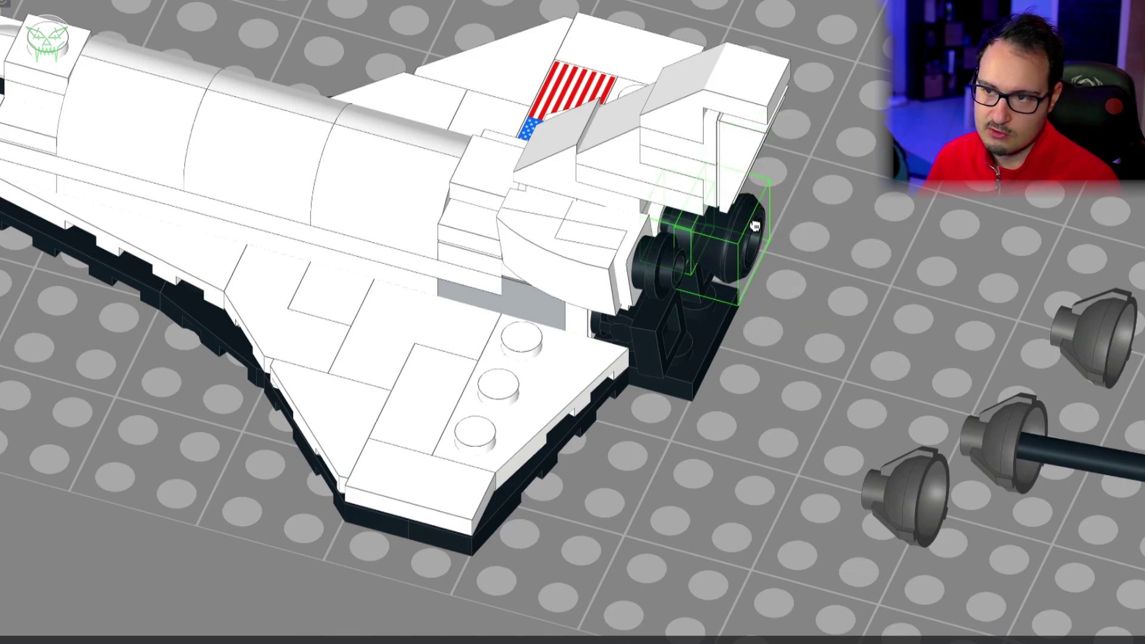
{"action": "right_click_drag", "start_coordinate": [747, 224], "coordinate": [787, 250]}
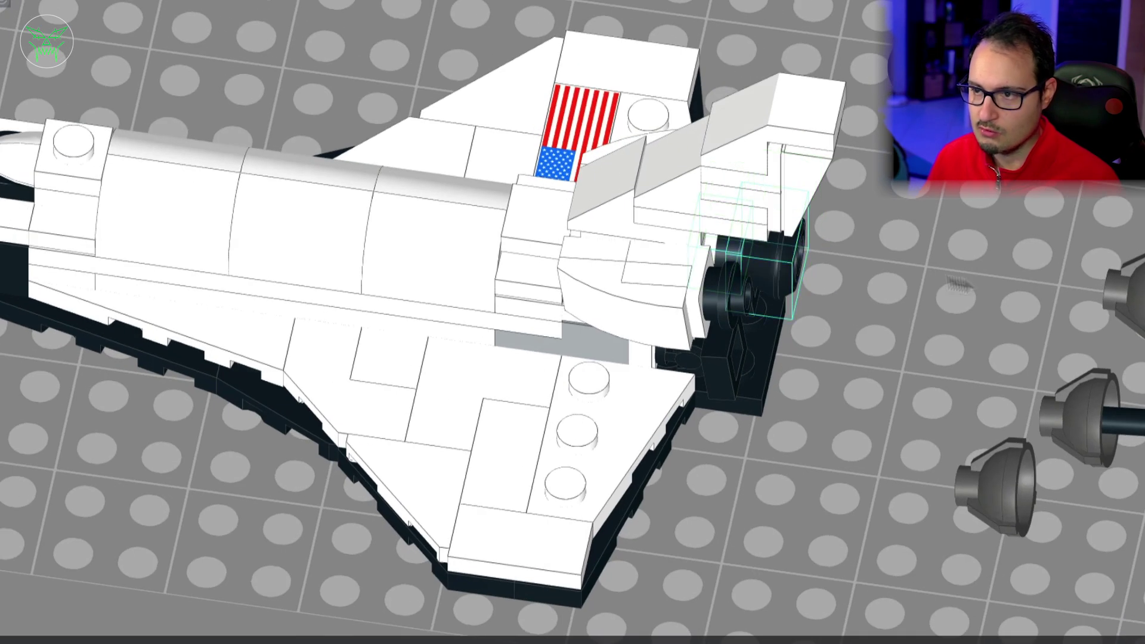
{"action": "right_click_drag", "start_coordinate": [958, 286], "coordinate": [867, 188]}
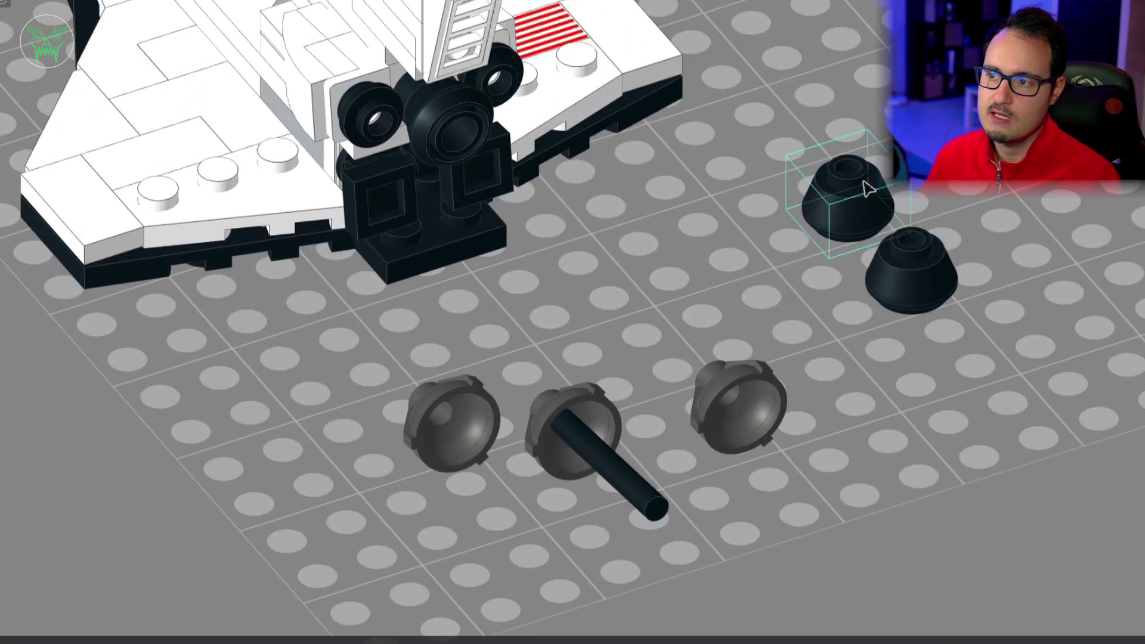
{"action": "left_click_drag", "start_coordinate": [864, 187], "coordinate": [435, 219]}
{"action": "left_click_drag", "start_coordinate": [904, 260], "coordinate": [538, 212]}
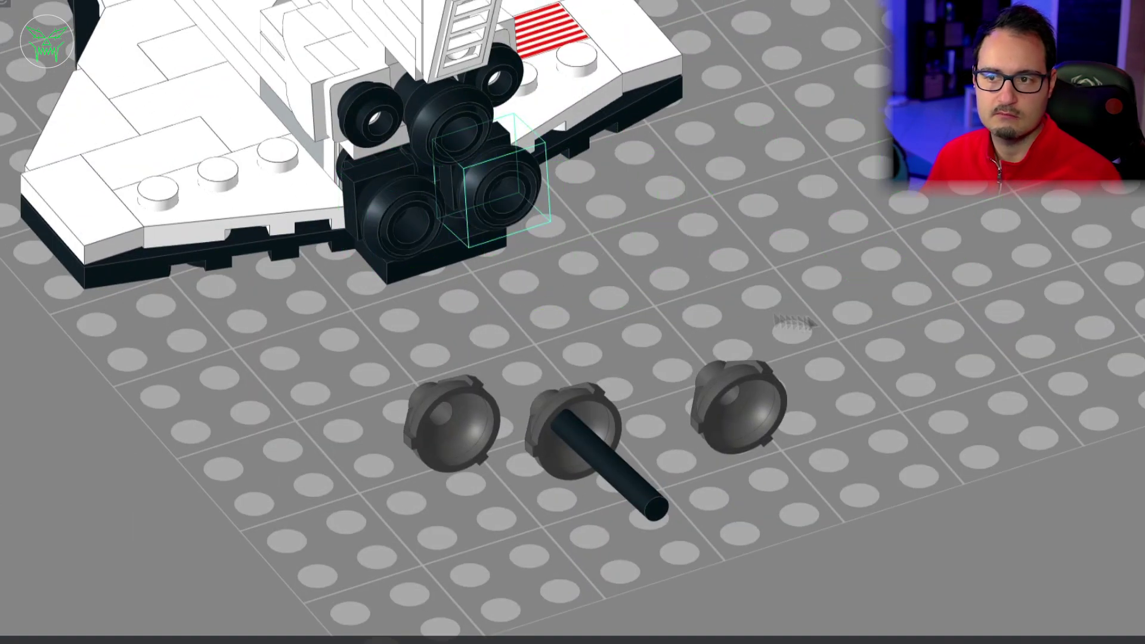
{"action": "left_click_drag", "start_coordinate": [414, 378], "coordinate": [805, 520]}
{"action": "key", "text": "Delete"}
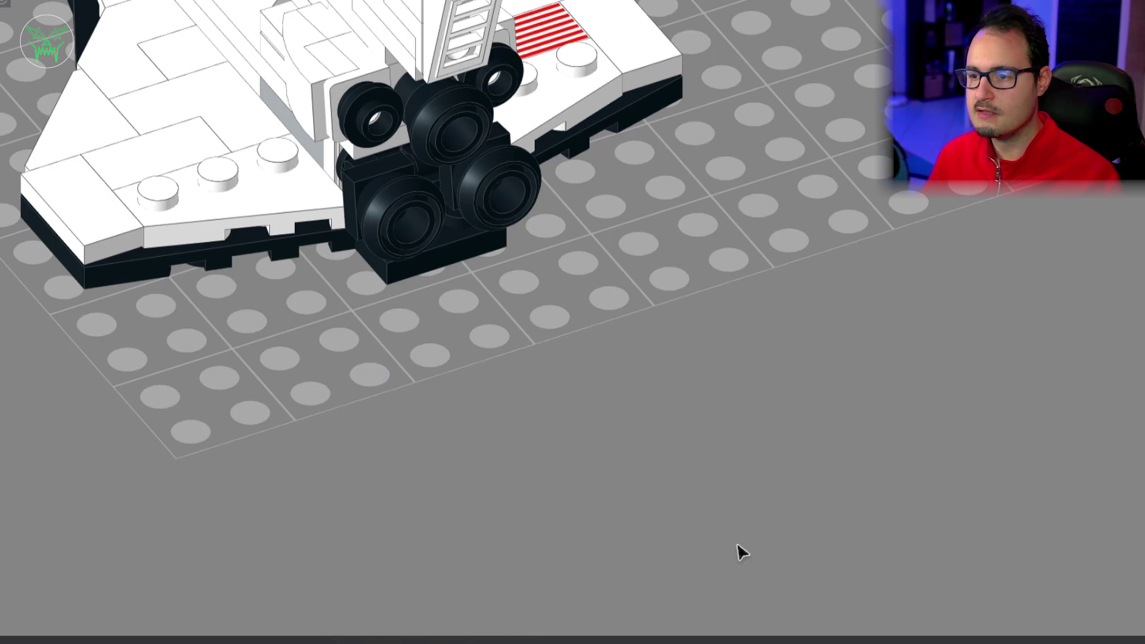
{"action": "mouse_move", "coordinate": [741, 554]}
{"action": "right_mouse_down"}
{"action": "mouse_move", "coordinate": [673, 345]}
{"action": "mouse_move", "coordinate": [695, 337]}
{"action": "mouse_move", "coordinate": [826, 364]}
{"action": "mouse_move", "coordinate": [704, 340]}
{"action": "mouse_move", "coordinate": [844, 351]}
{"action": "right_mouse_up"}
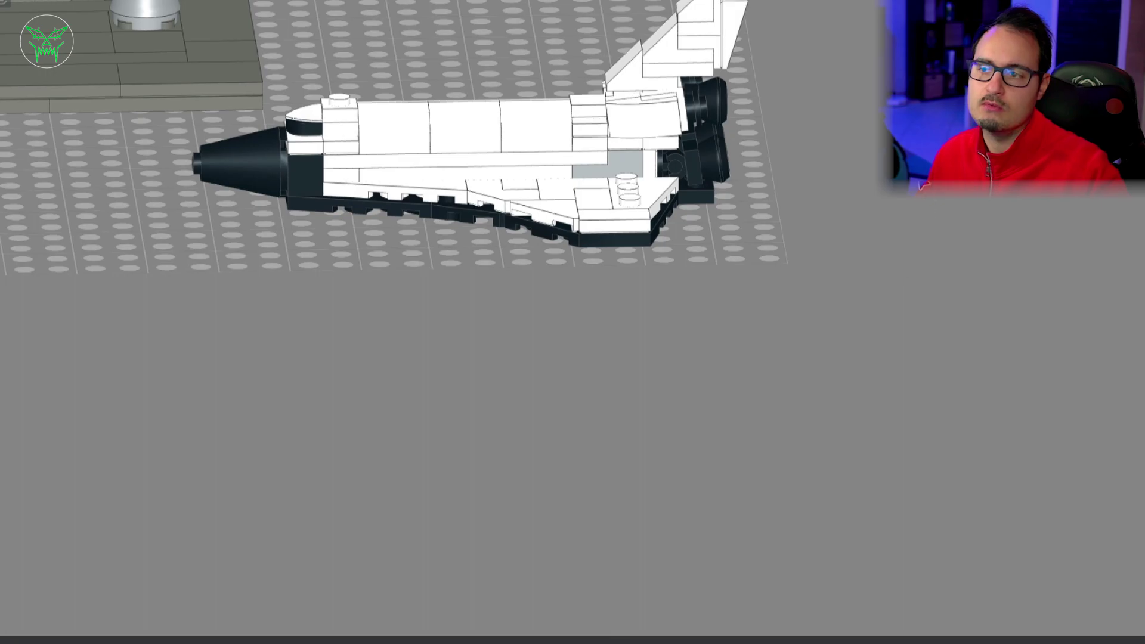
{"action": "scroll", "coordinate": [888, 199], "scroll_direction": "up", "scroll_amount": 2}
{"action": "scroll", "coordinate": [889, 198], "scroll_direction": "up", "scroll_amount": 1}
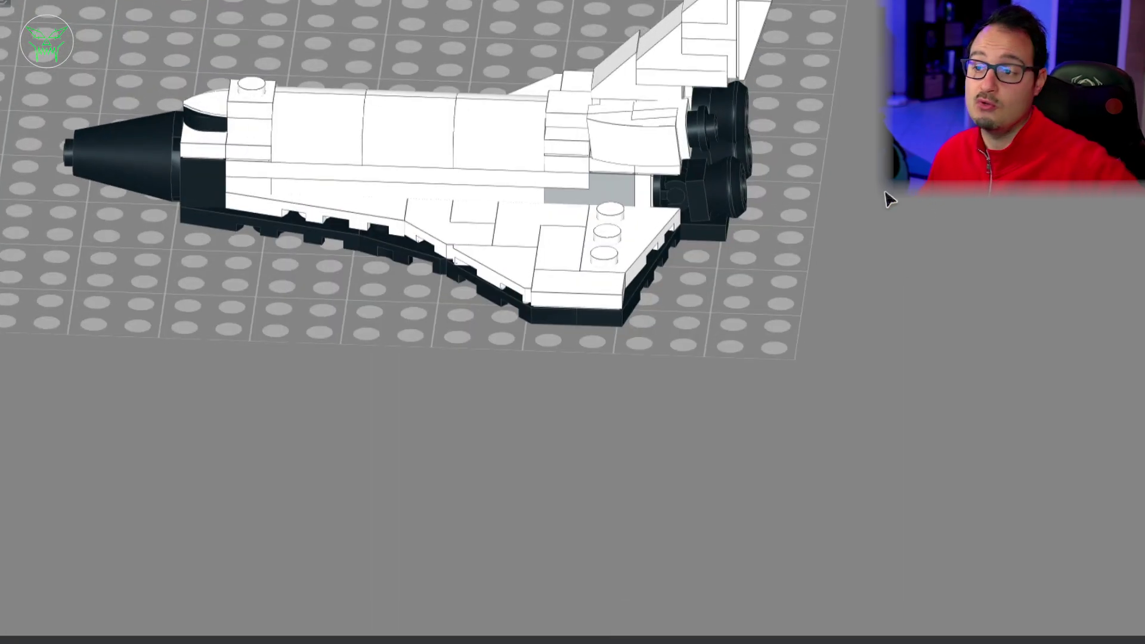
{"action": "right_click_drag", "start_coordinate": [889, 199], "coordinate": [866, 205]}
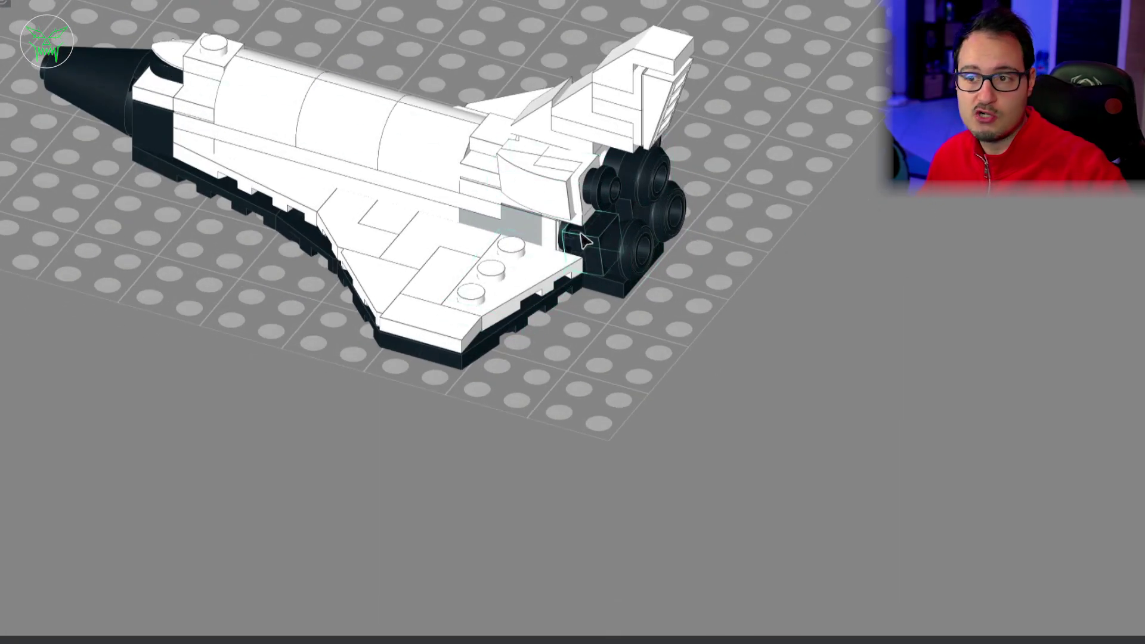
{"action": "right_click_drag", "start_coordinate": [587, 244], "coordinate": [828, 293]}
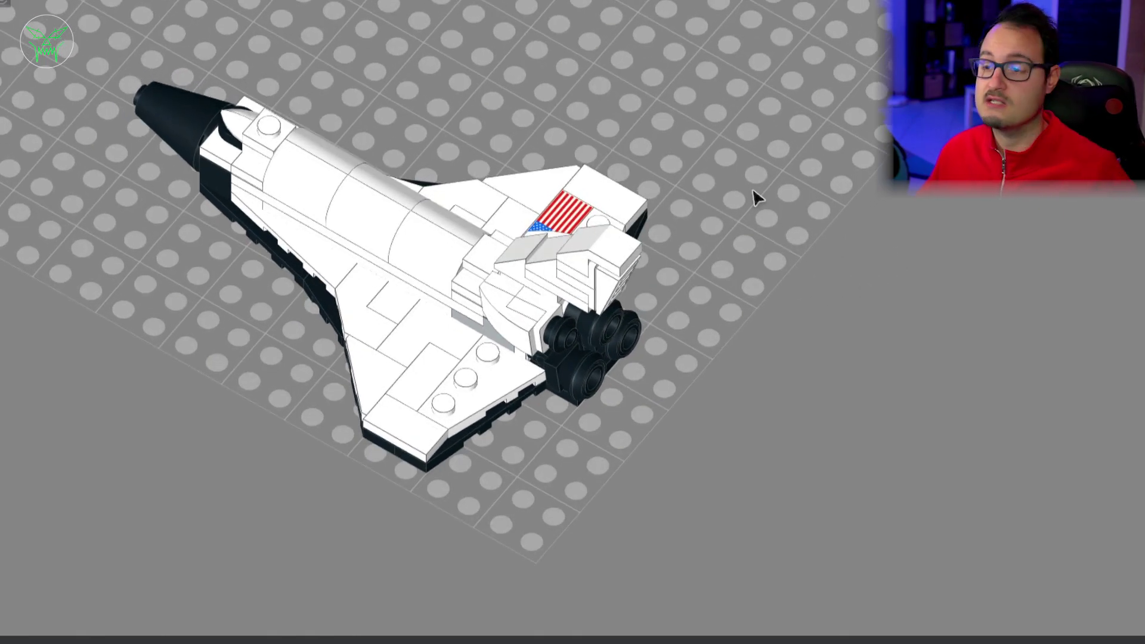
{"action": "scroll", "coordinate": [755, 194], "scroll_direction": "down", "scroll_amount": 5}
{"action": "scroll", "coordinate": [839, 313], "scroll_direction": "up", "scroll_amount": 2}
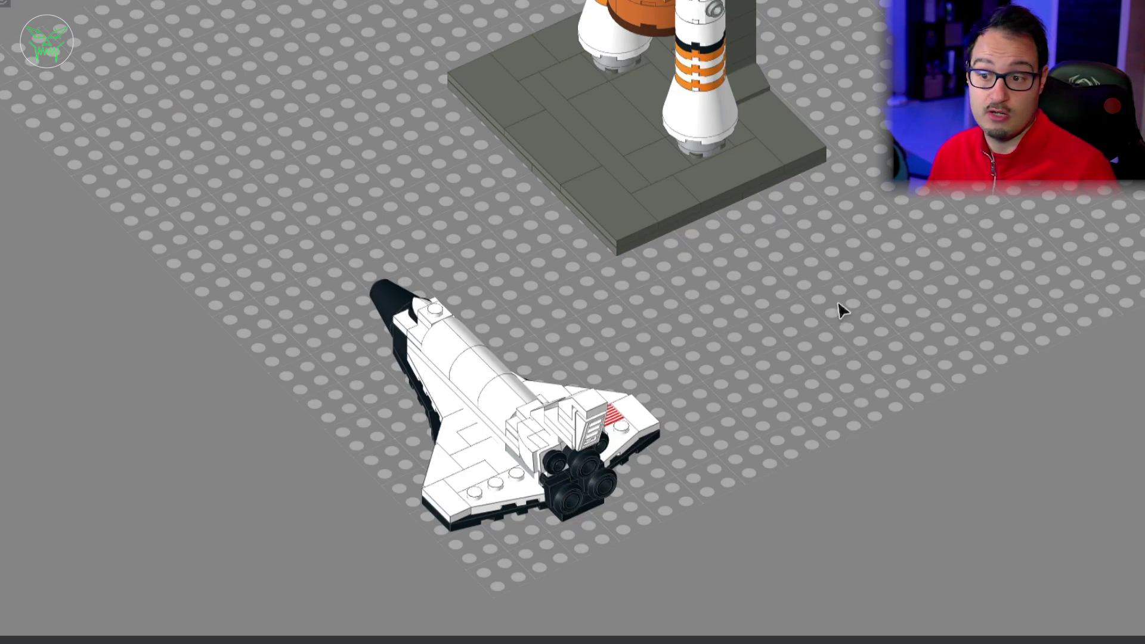
Snap the shuttle assembly back against the external tank on the launch pad.
{"action": "mouse_move", "coordinate": [840, 311]}
{"action": "right_mouse_down"}
{"action": "mouse_move", "coordinate": [820, 317]}
{"action": "mouse_move", "coordinate": [731, 289]}
{"action": "mouse_move", "coordinate": [813, 304]}
{"action": "mouse_move", "coordinate": [823, 352]}
{"action": "mouse_move", "coordinate": [832, 324]}
{"action": "right_mouse_up"}
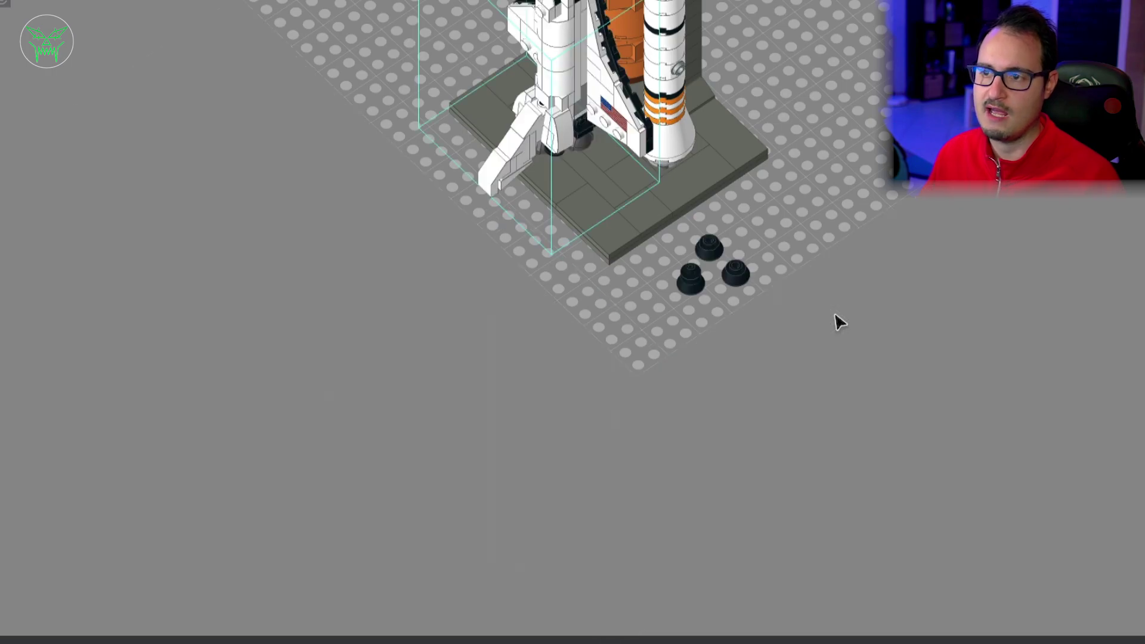
{"action": "mouse_move", "coordinate": [836, 320]}
{"action": "right_mouse_down"}
{"action": "mouse_move", "coordinate": [869, 409]}
{"action": "mouse_move", "coordinate": [942, 371]}
{"action": "mouse_move", "coordinate": [815, 342]}
{"action": "mouse_move", "coordinate": [879, 332]}
{"action": "mouse_move", "coordinate": [826, 376]}
{"action": "mouse_move", "coordinate": [738, 349]}
{"action": "mouse_move", "coordinate": [895, 305]}
{"action": "right_mouse_up"}
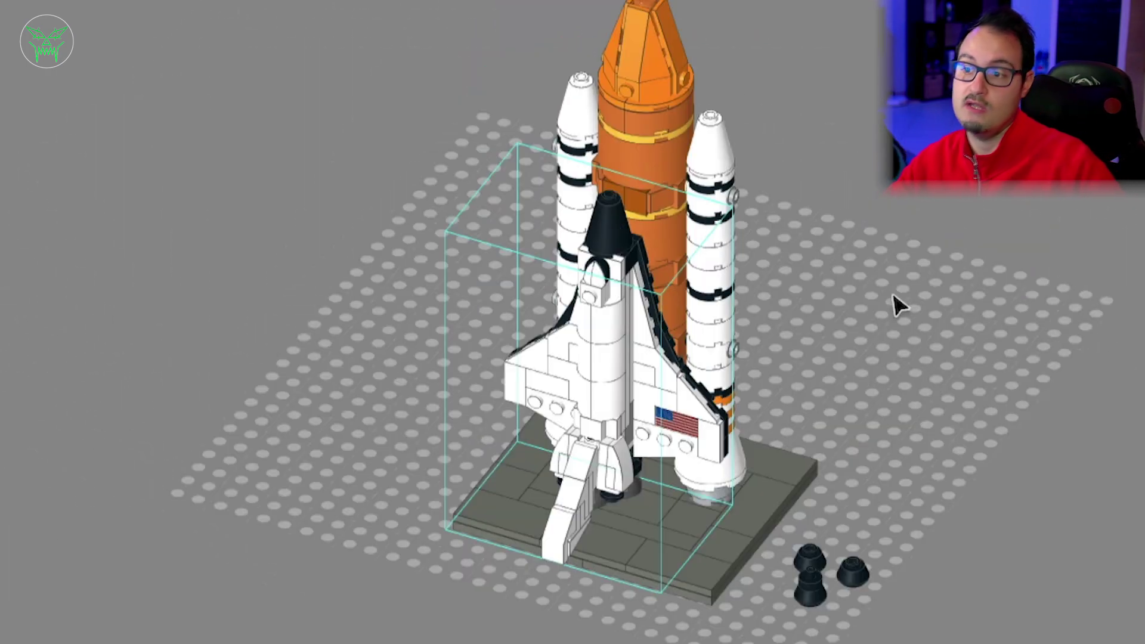